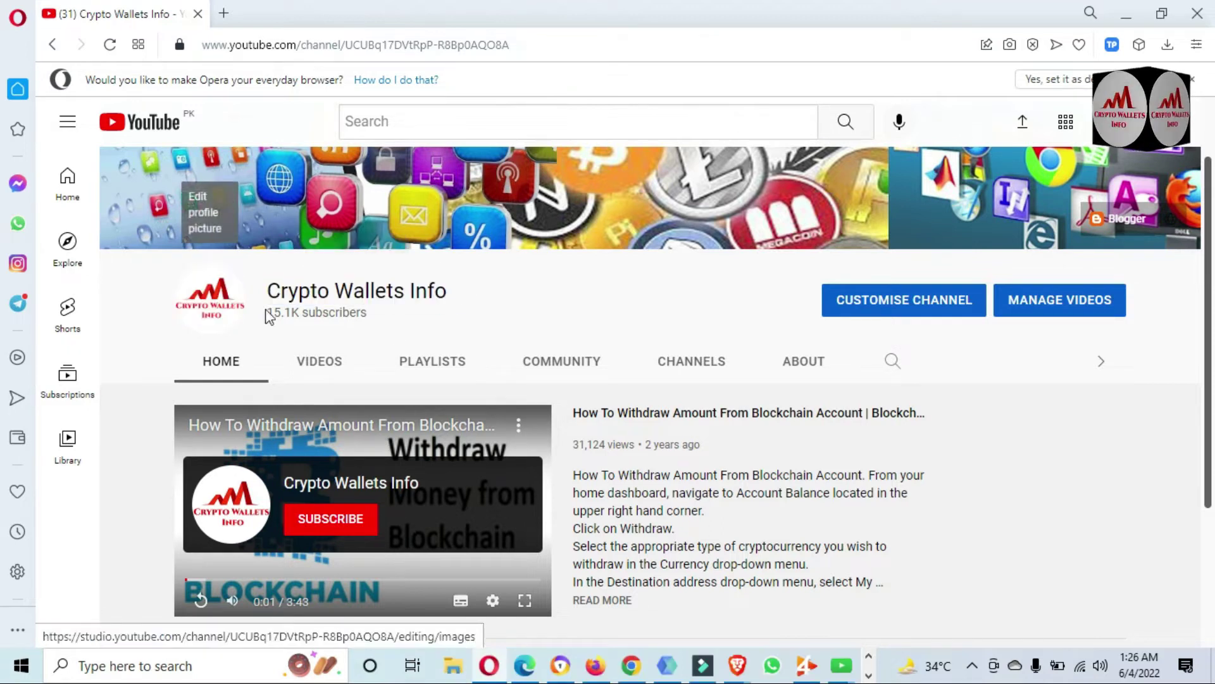
Highlight the Best Cryptocurrency Wallets channel title on the page.
{"action": "left_click_drag", "start_coordinate": [267, 312], "coordinate": [264, 282]}
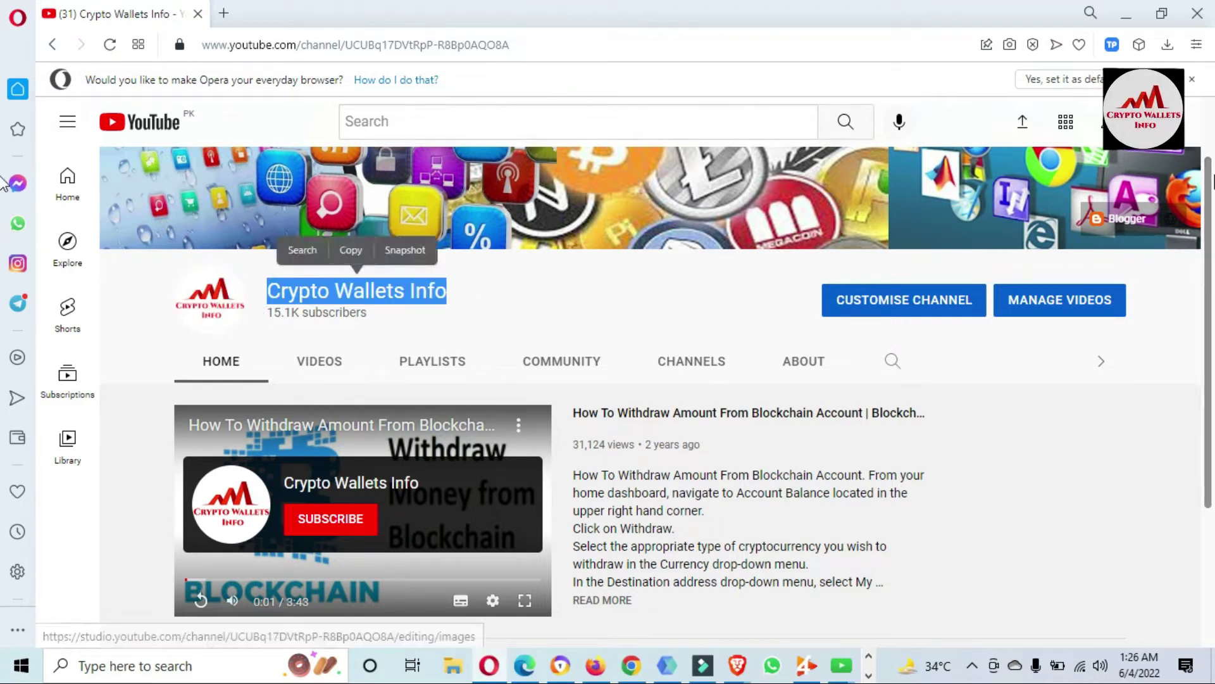
{"action": "scroll", "coordinate": [3, 190], "scroll_direction": "down", "scroll_amount": 3}
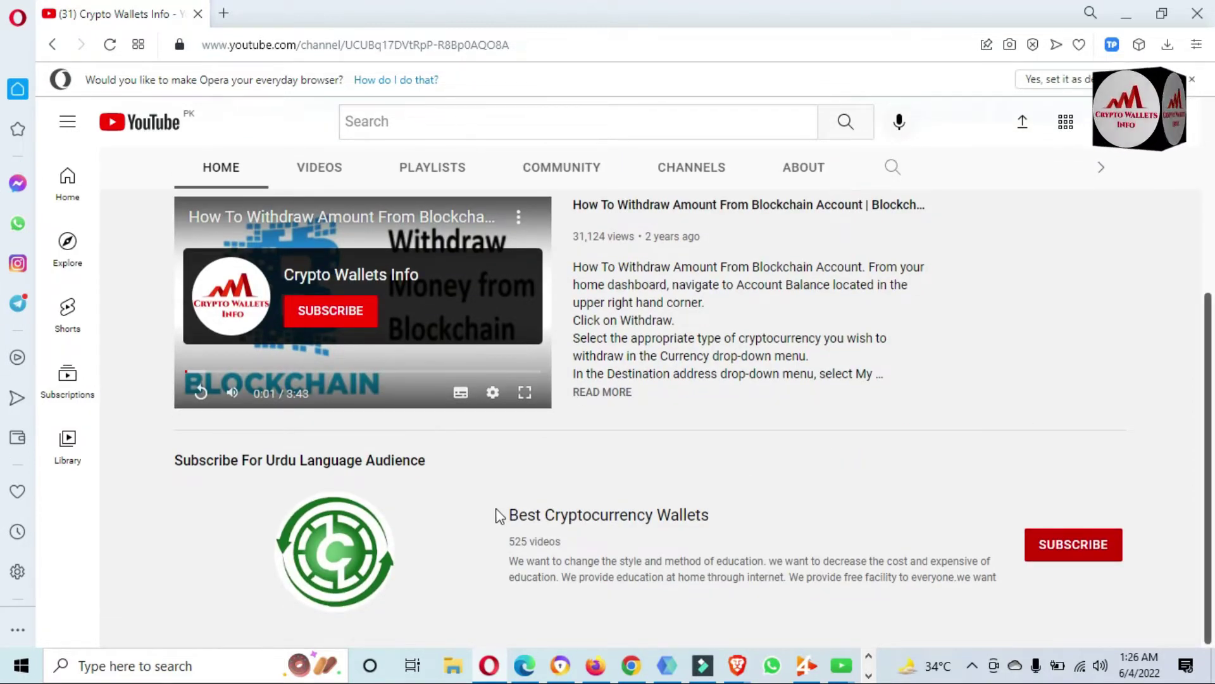
{"action": "left_click_drag", "start_coordinate": [494, 508], "coordinate": [748, 488]}
{"action": "left_click", "coordinate": [1182, 376]}
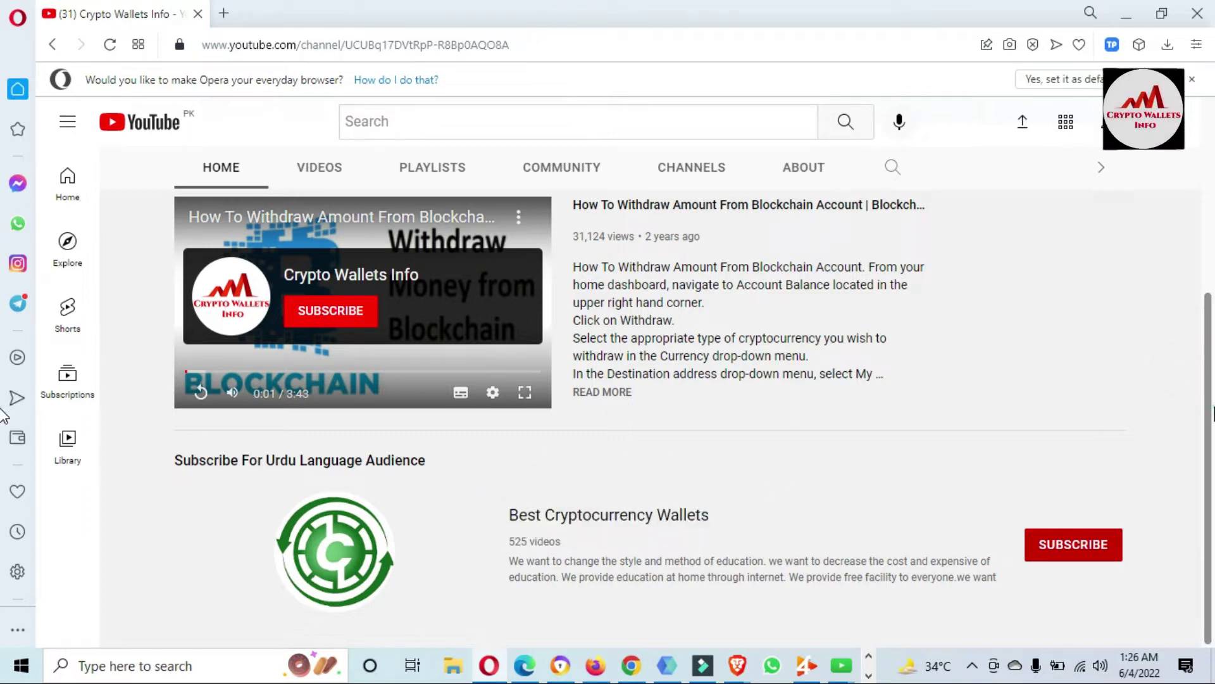
{"action": "scroll", "coordinate": [1206, 399], "scroll_direction": "up", "scroll_amount": 1}
{"action": "scroll", "coordinate": [1211, 397], "scroll_direction": "up", "scroll_amount": 3}
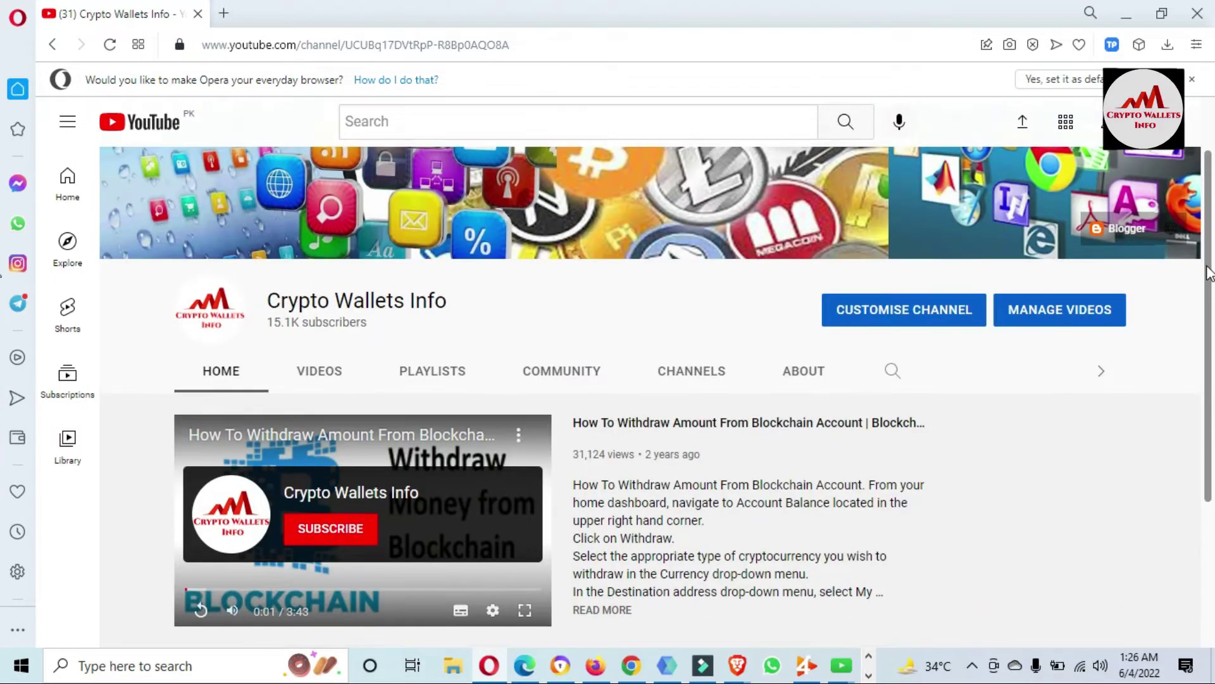
{"action": "scroll", "coordinate": [1211, 397], "scroll_direction": "up", "scroll_amount": 1}
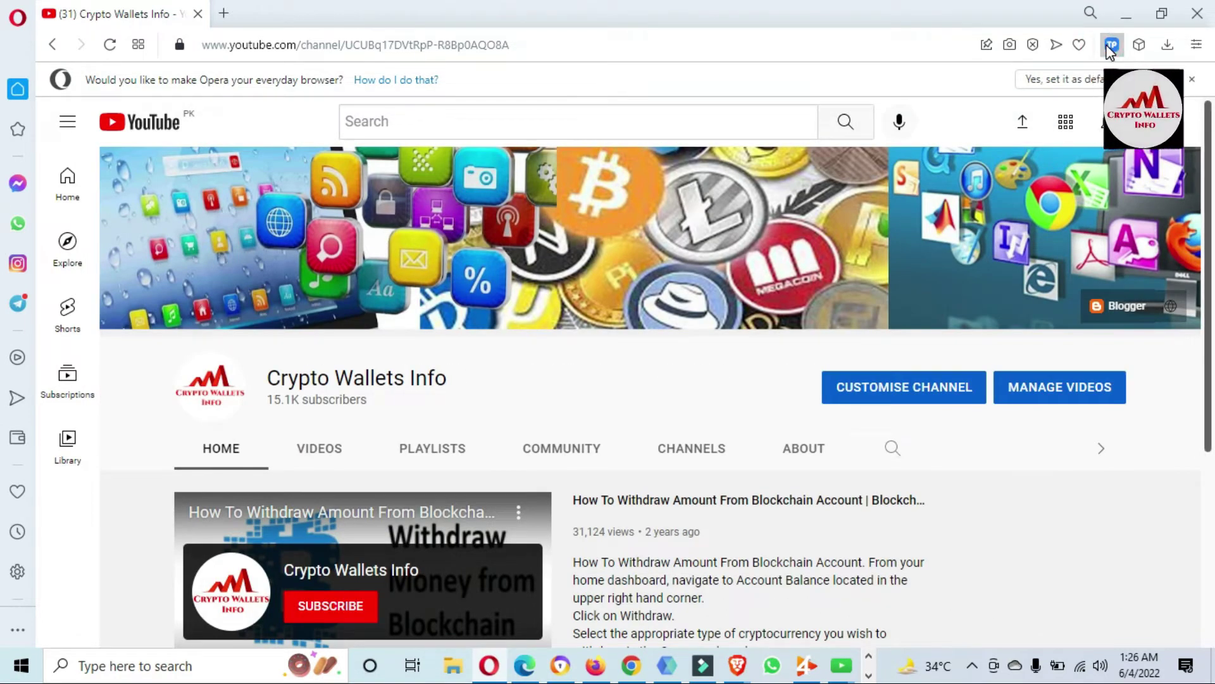
Unlock TokenPocket with the wallet password, re-entering it after the first attempt fails.
{"action": "left_click", "coordinate": [1111, 49]}
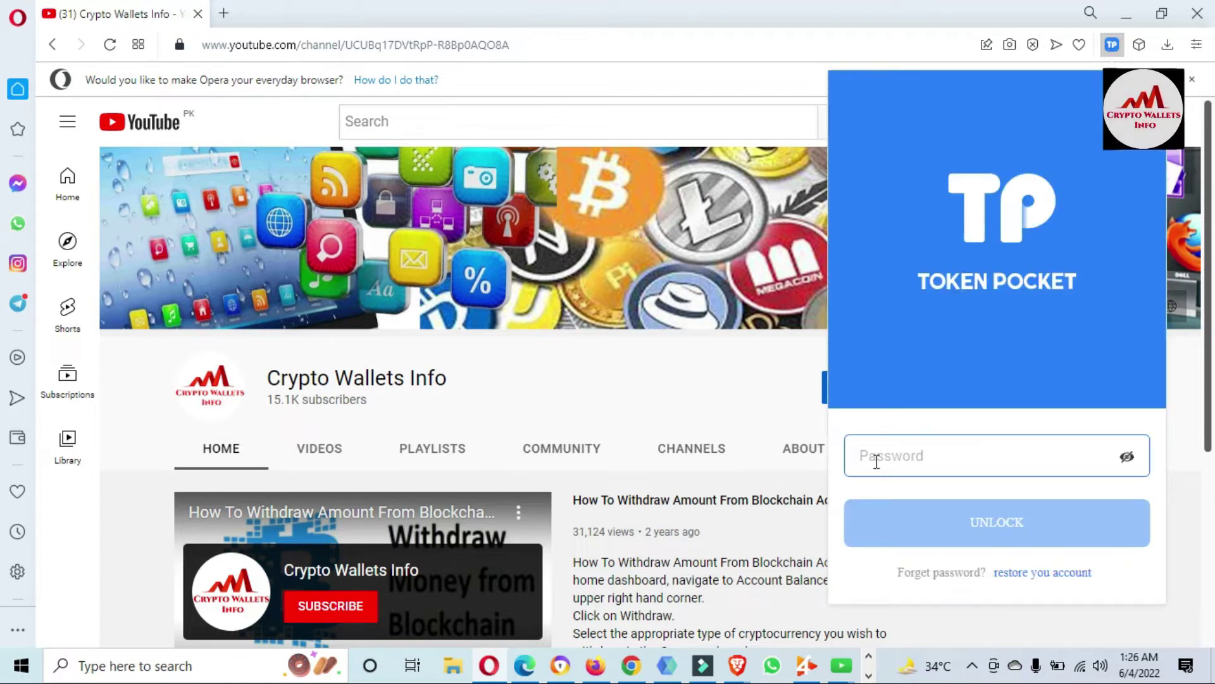
{"action": "type", "text": "123456"}
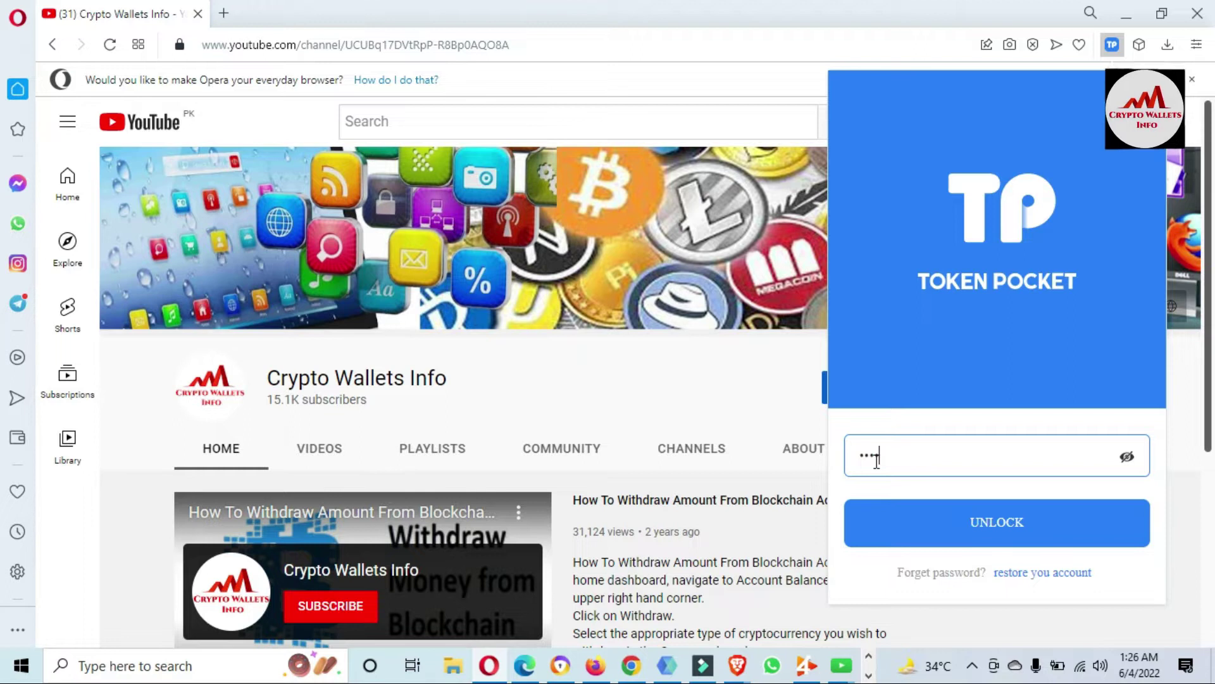
{"action": "type", "text": "7890123"}
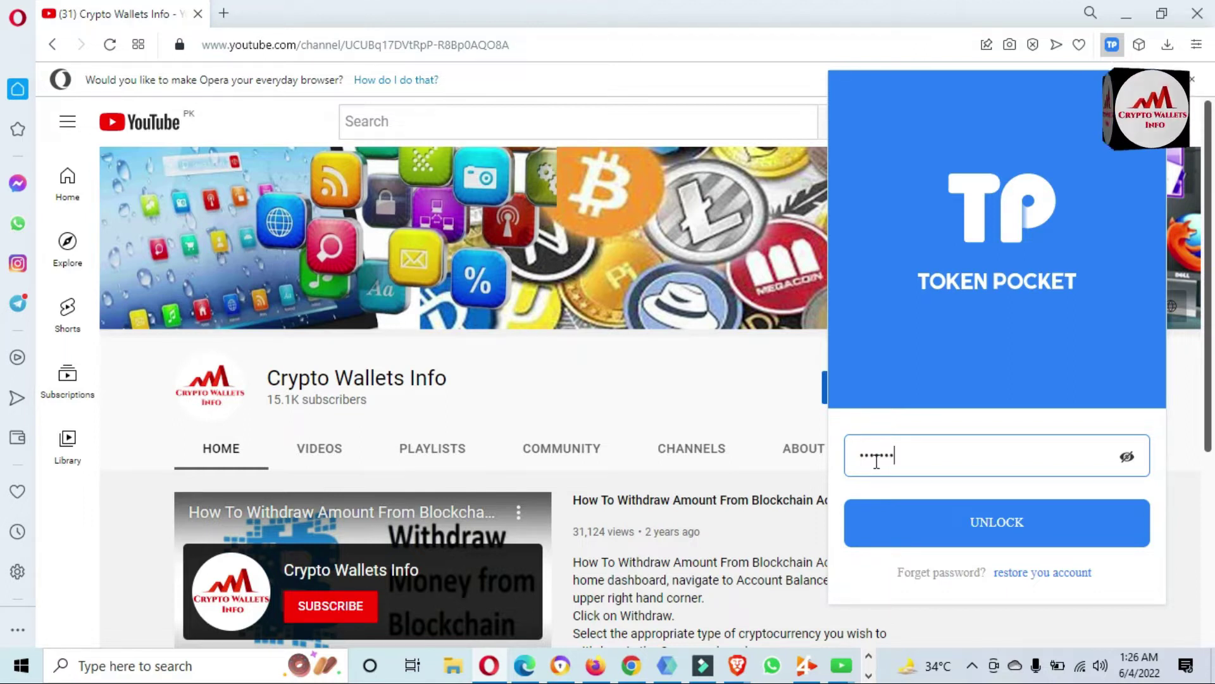
{"action": "type", "text": "4"}
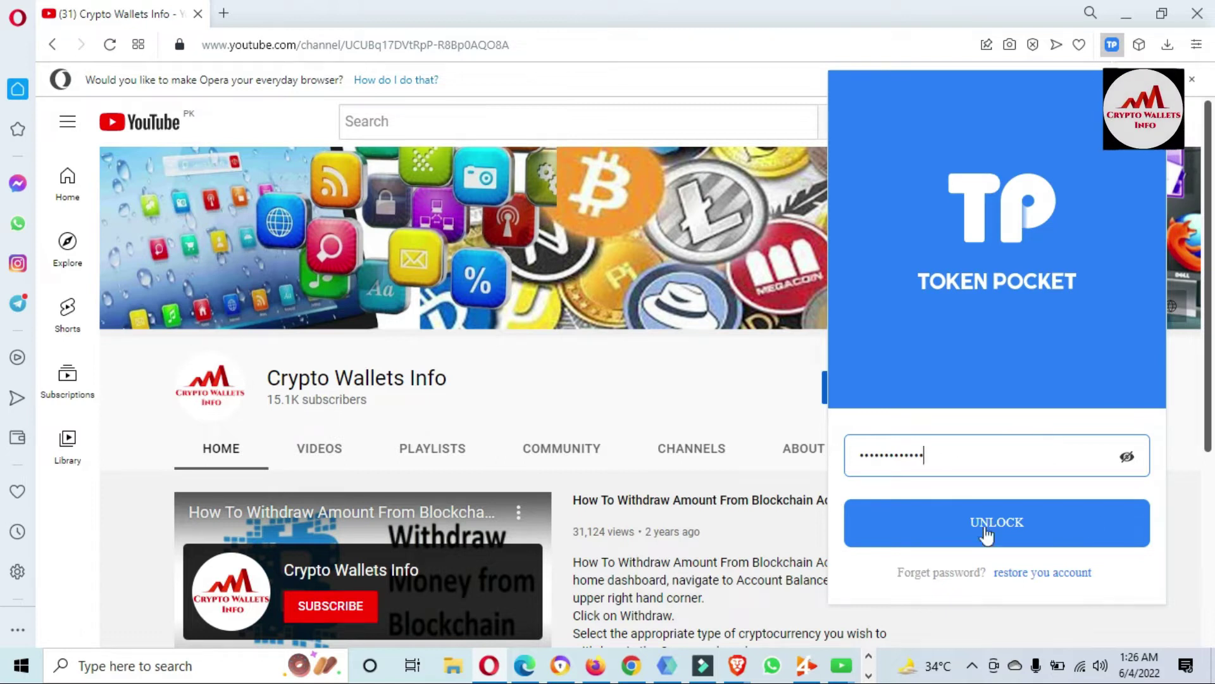
{"action": "left_click", "coordinate": [1020, 525]}
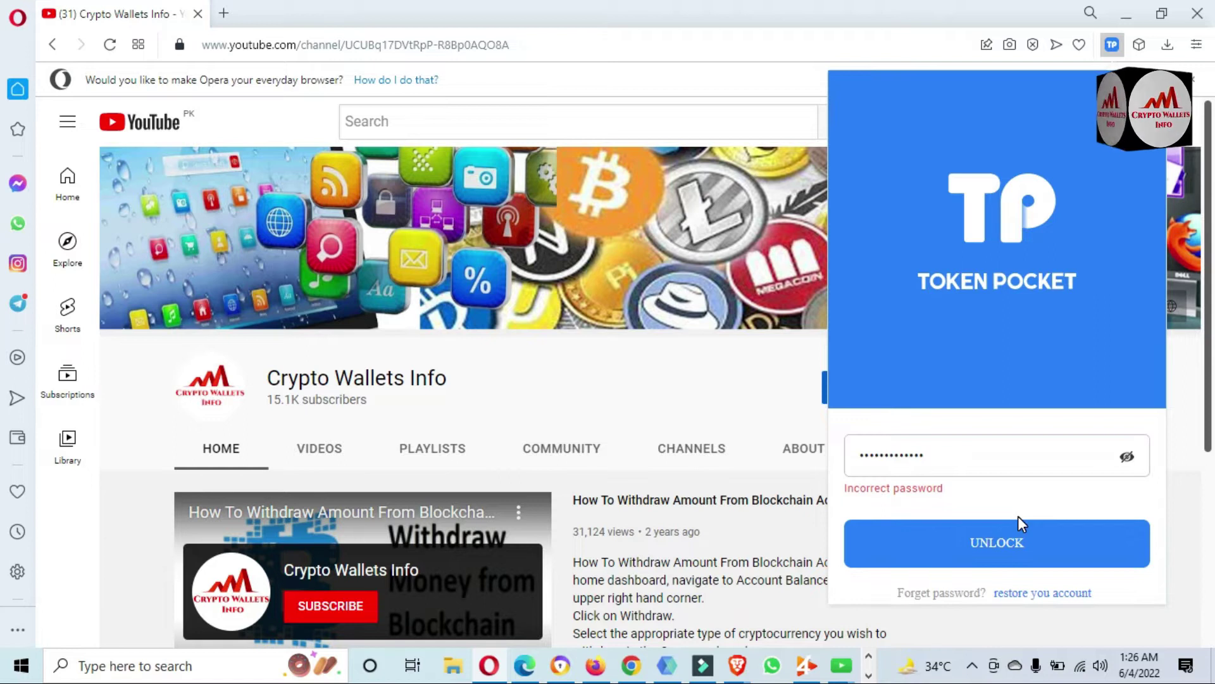
{"action": "left_click_drag", "start_coordinate": [947, 462], "coordinate": [686, 434]}
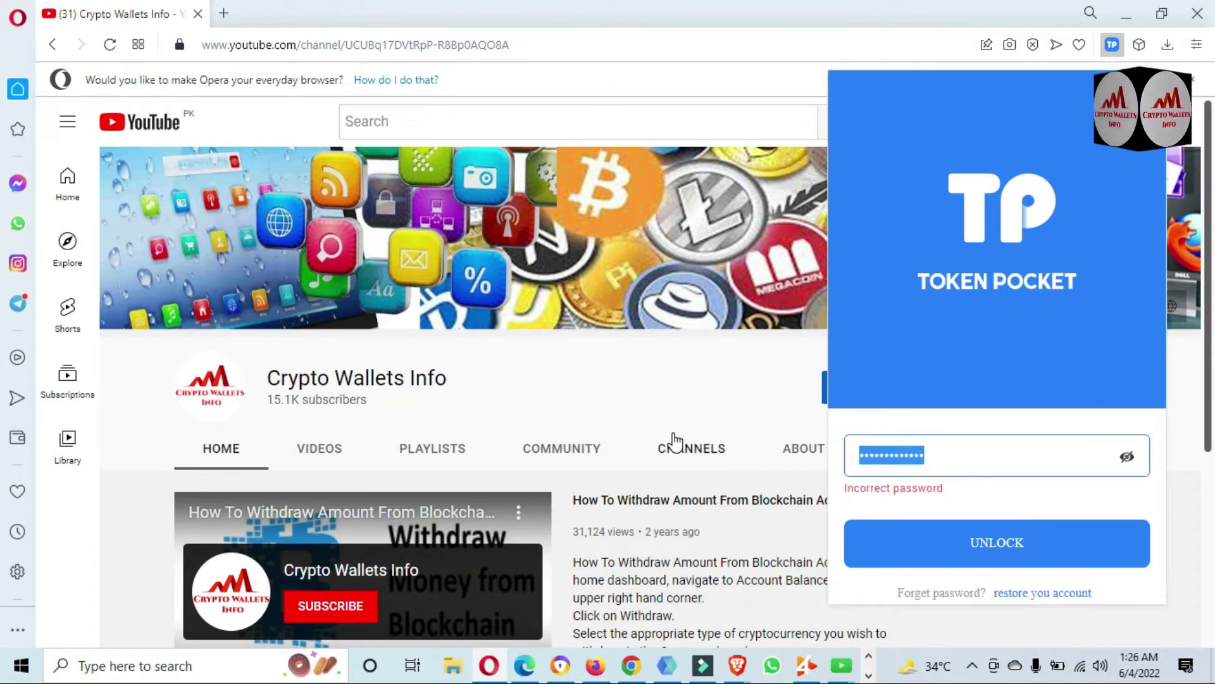
{"action": "type", "text": "•••"}
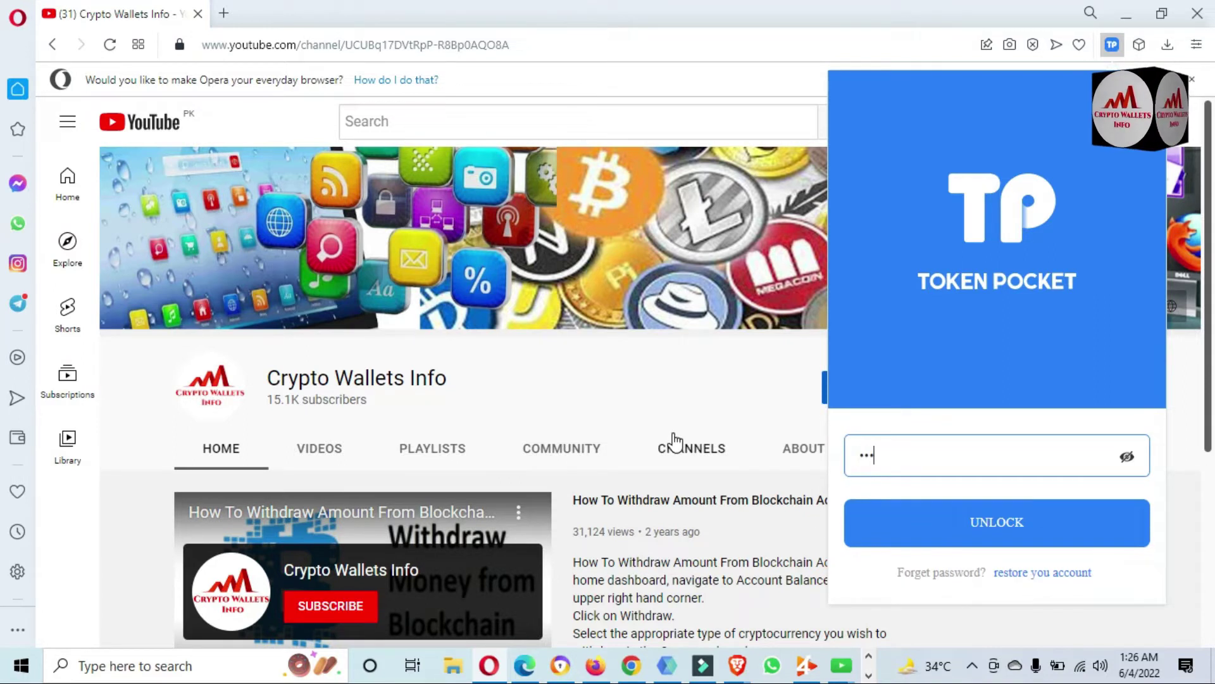
{"action": "type", "text": "••••"}
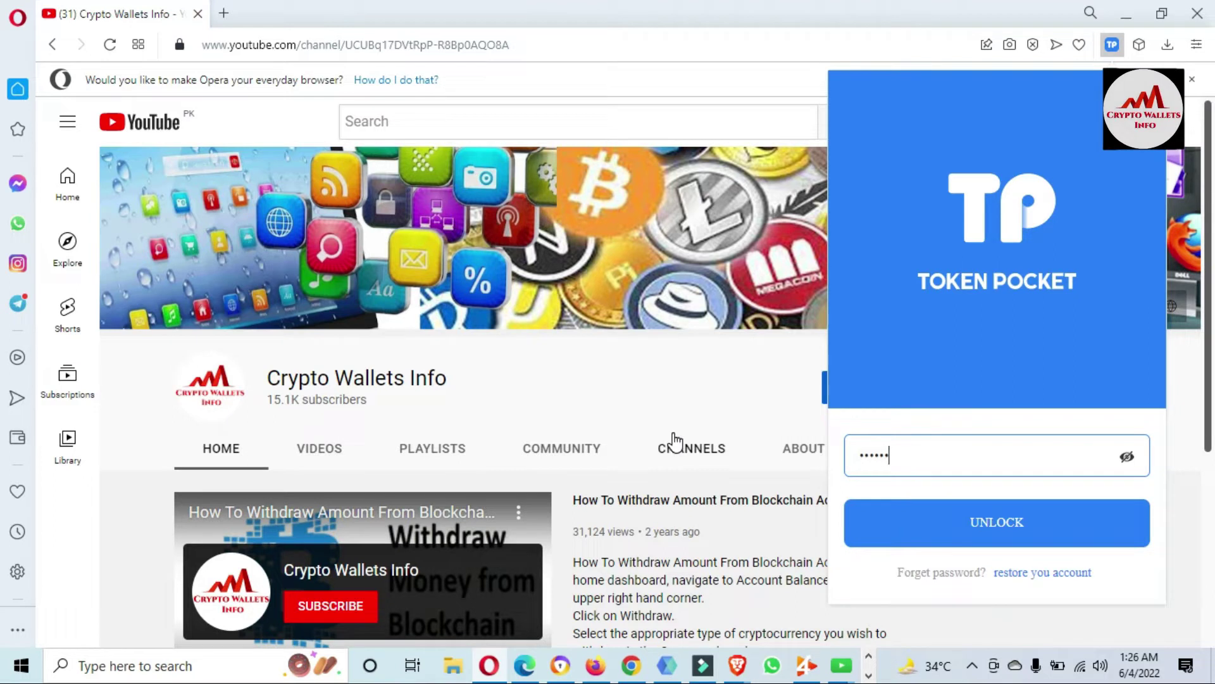
{"action": "type", "text": "••••"}
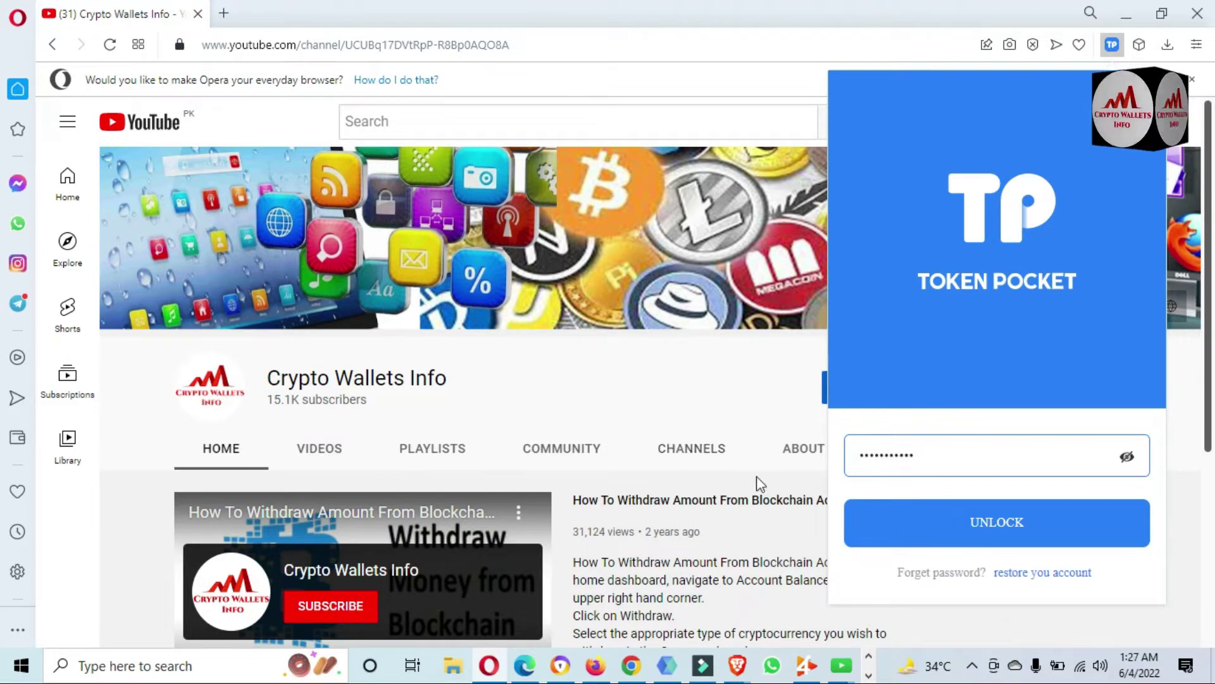
{"action": "left_click", "coordinate": [973, 512]}
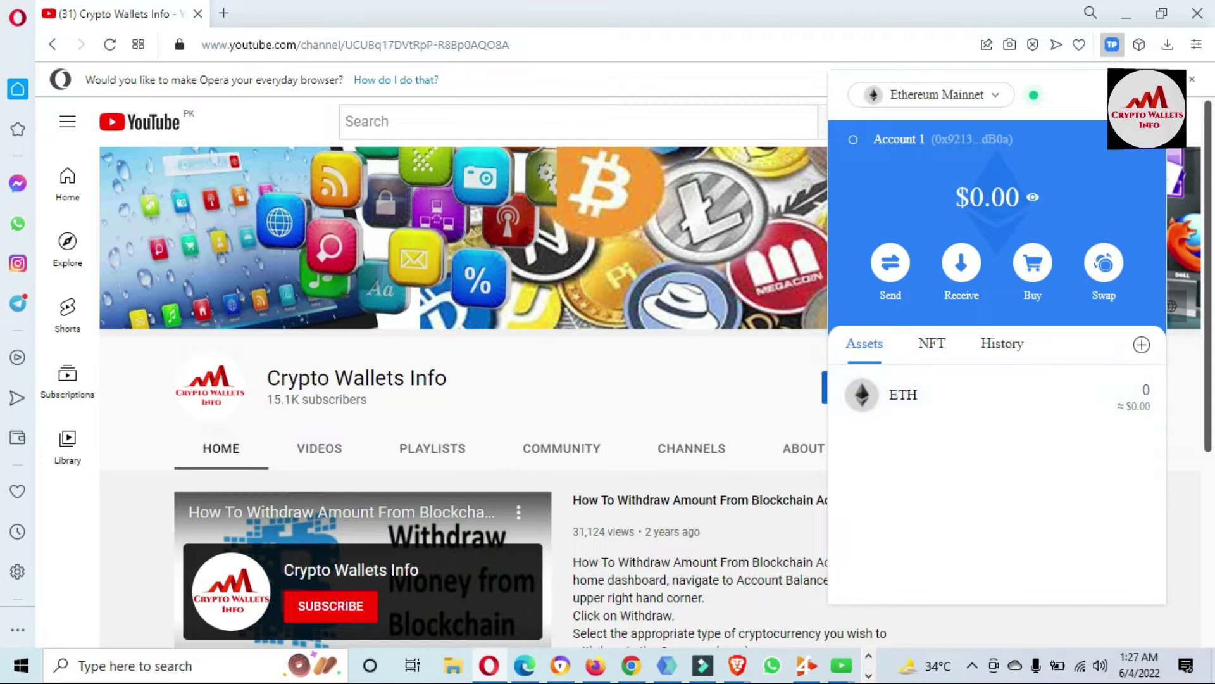
Expand Account 1 into a full browser tab and browse the network dropdown list.
{"action": "left_click", "coordinate": [1149, 150]}
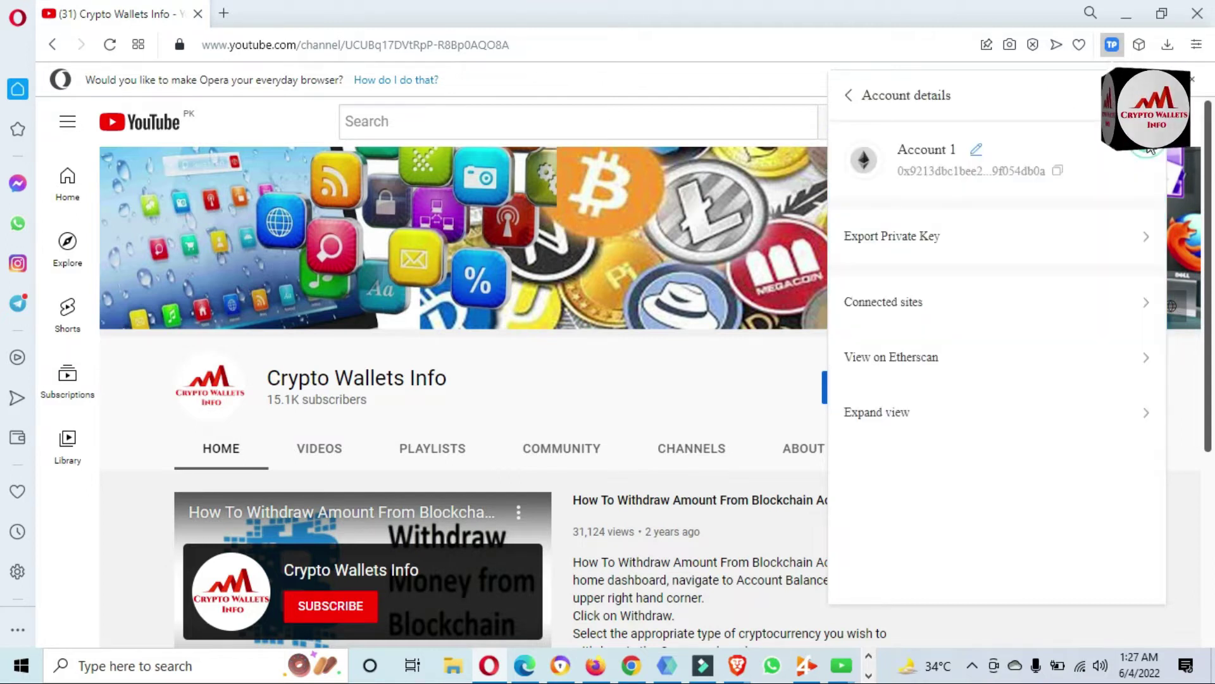
{"action": "left_click", "coordinate": [887, 414]}
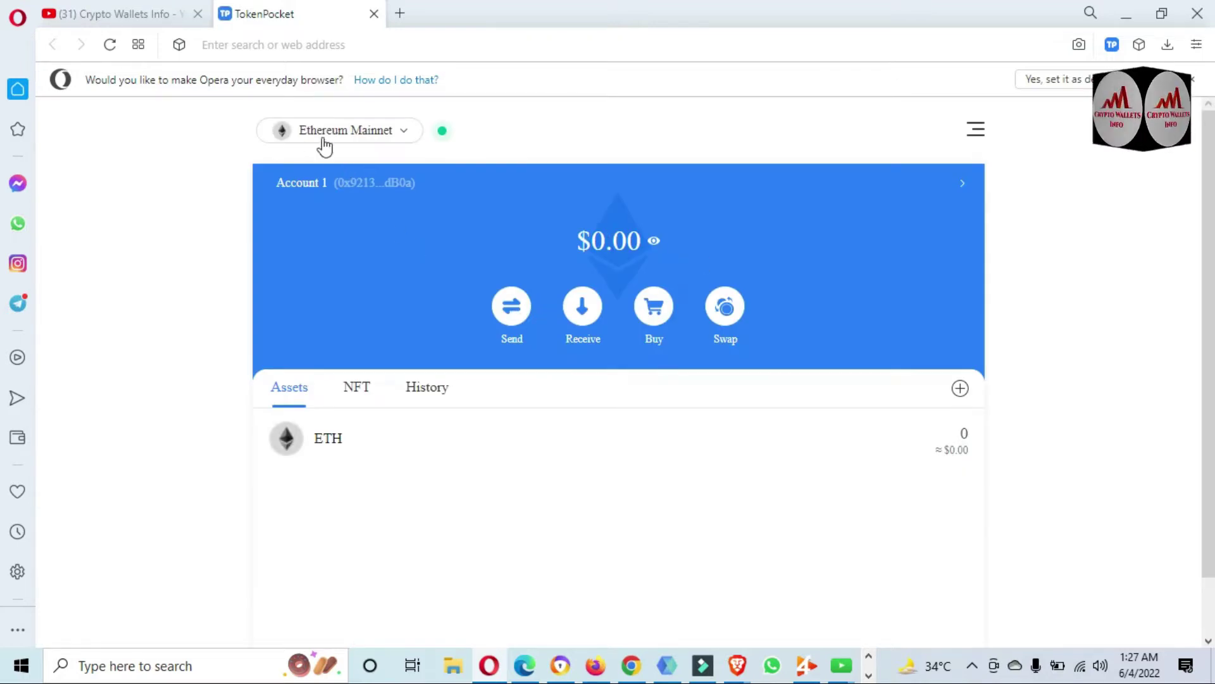
{"action": "left_click", "coordinate": [407, 133]}
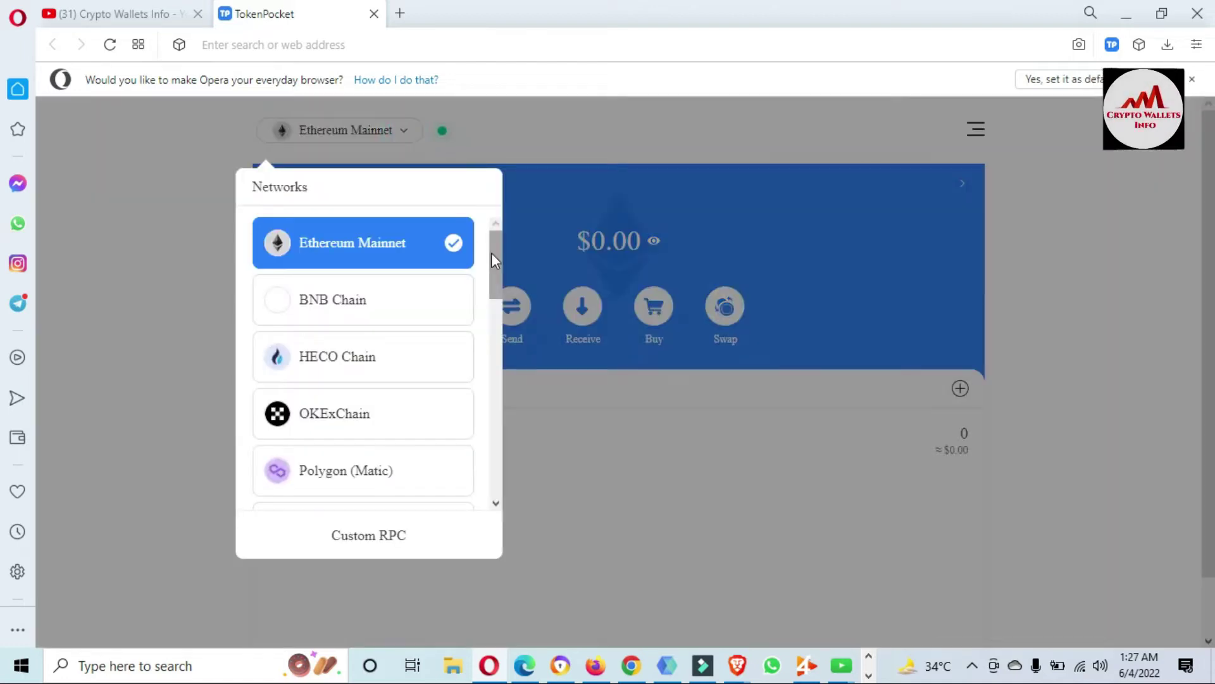
{"action": "left_click_drag", "start_coordinate": [495, 260], "coordinate": [504, 219]}
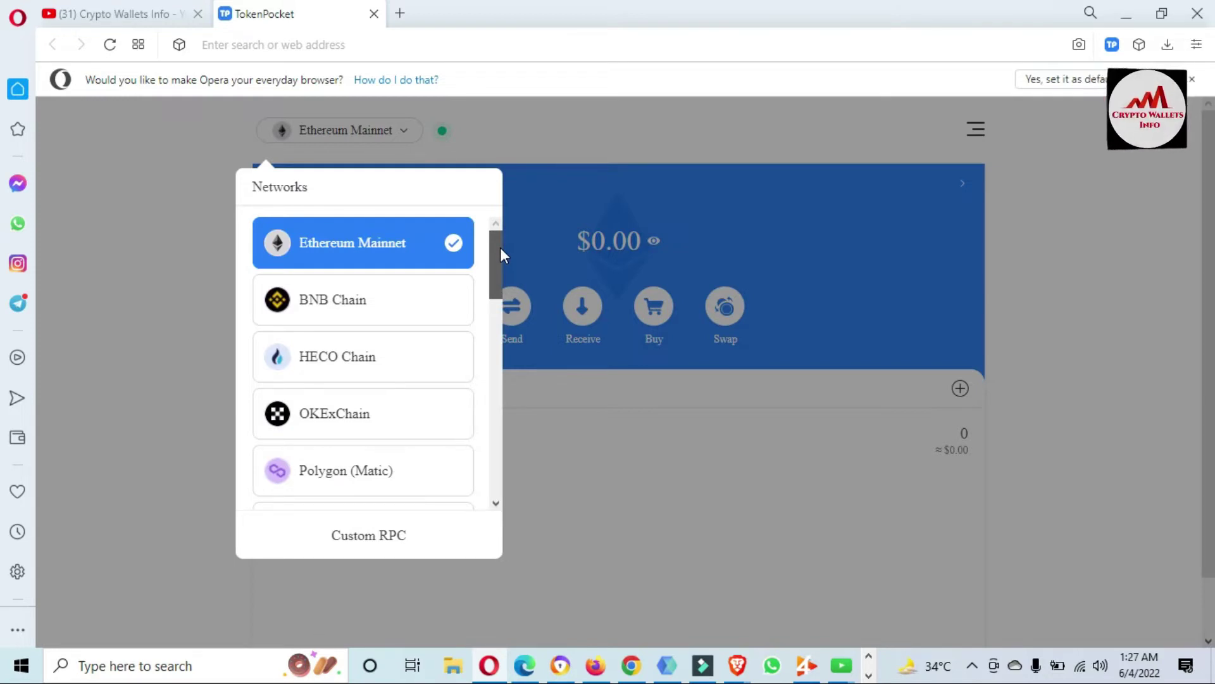
{"action": "left_click_drag", "start_coordinate": [501, 249], "coordinate": [495, 269]}
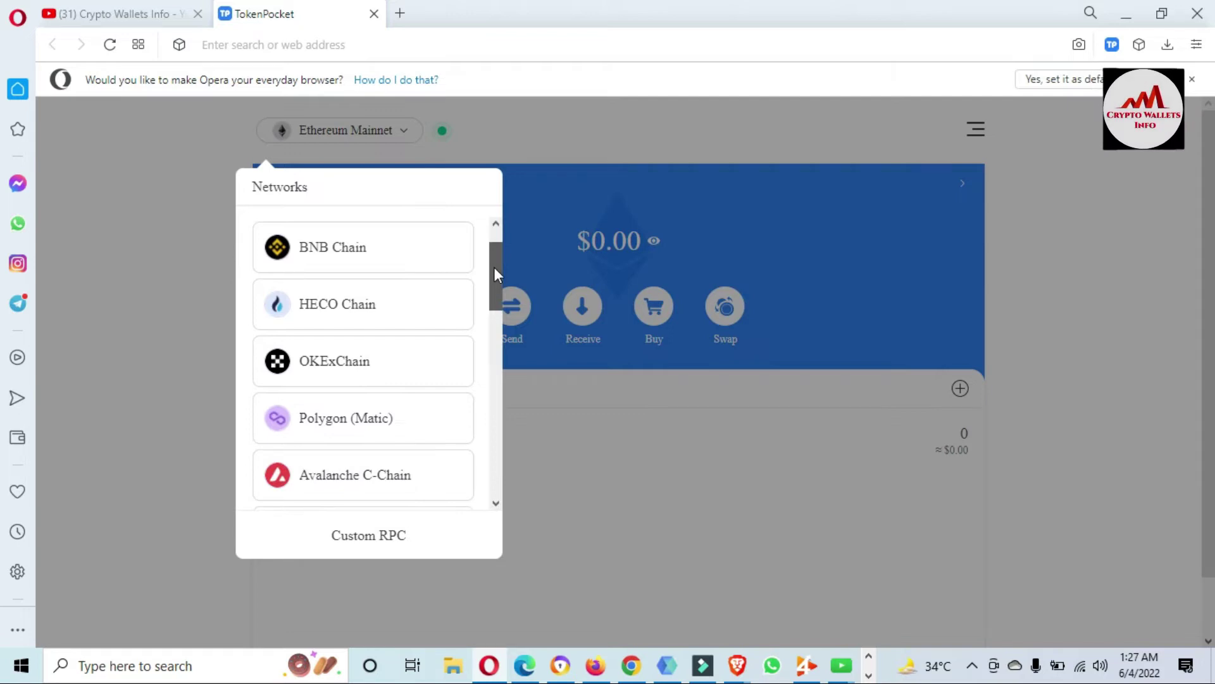
{"action": "left_click_drag", "start_coordinate": [494, 268], "coordinate": [493, 230]}
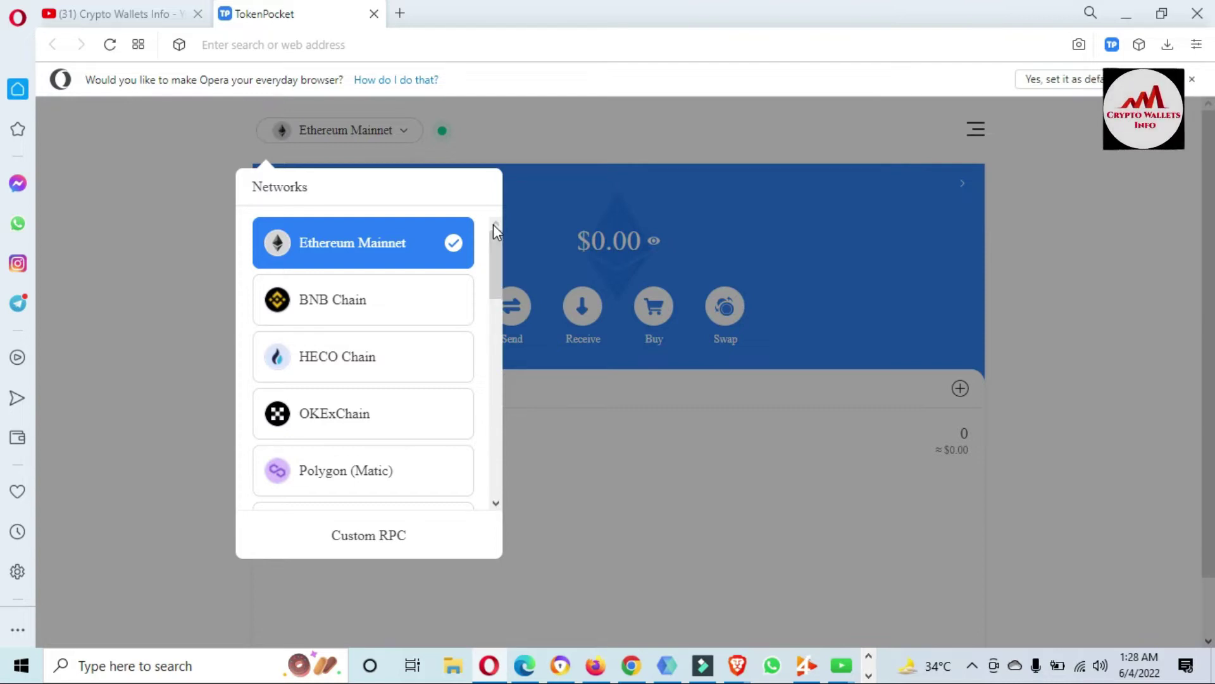
{"action": "left_click", "coordinate": [714, 445]}
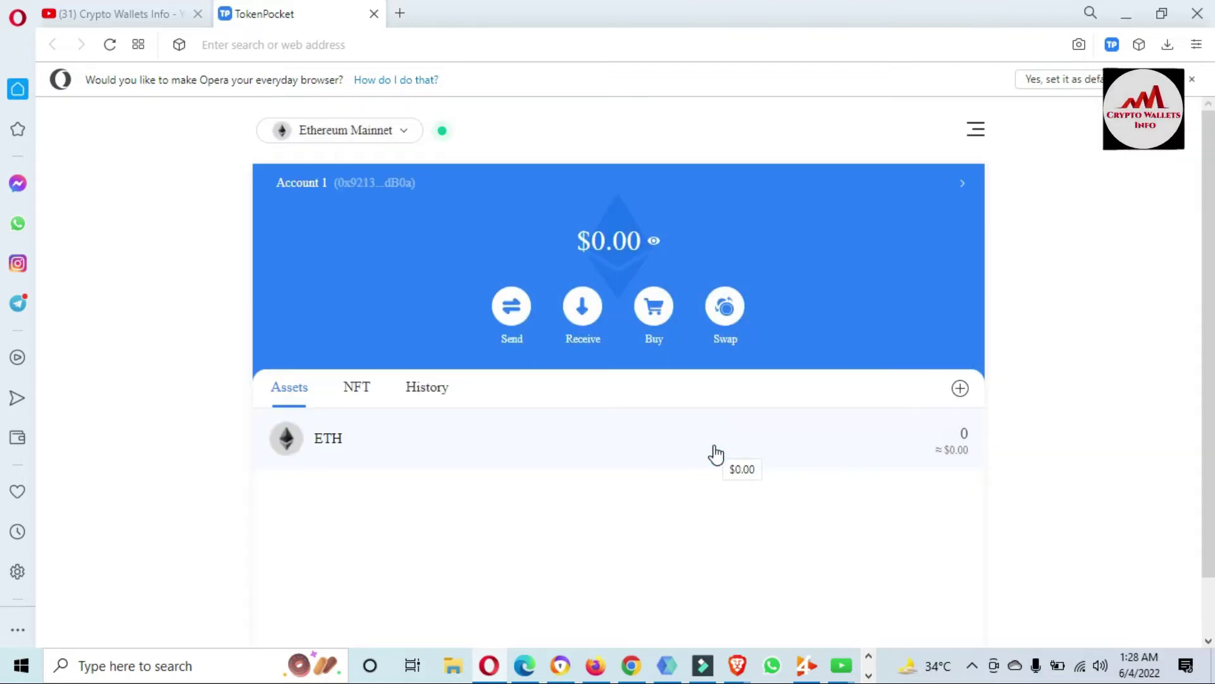
Open Settings > Networks, showing Ethereum Mainnet with Chain ID 1 and symbol ETH.
{"action": "left_click", "coordinate": [980, 137]}
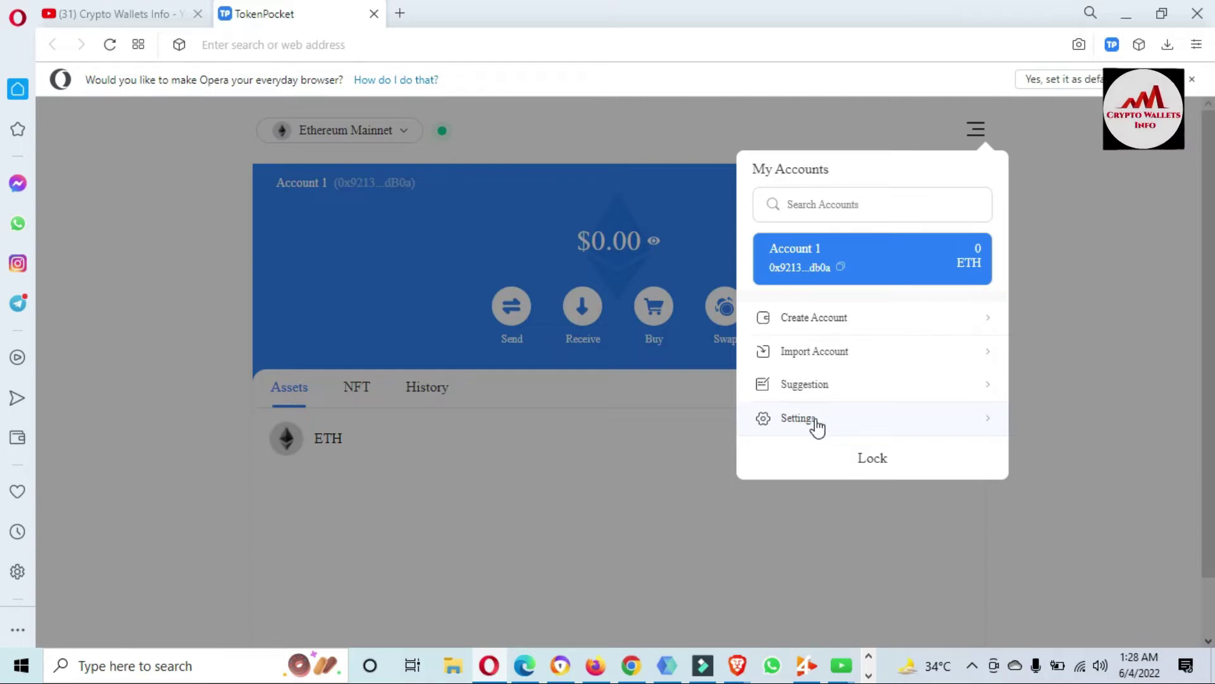
{"action": "left_click", "coordinate": [815, 420]}
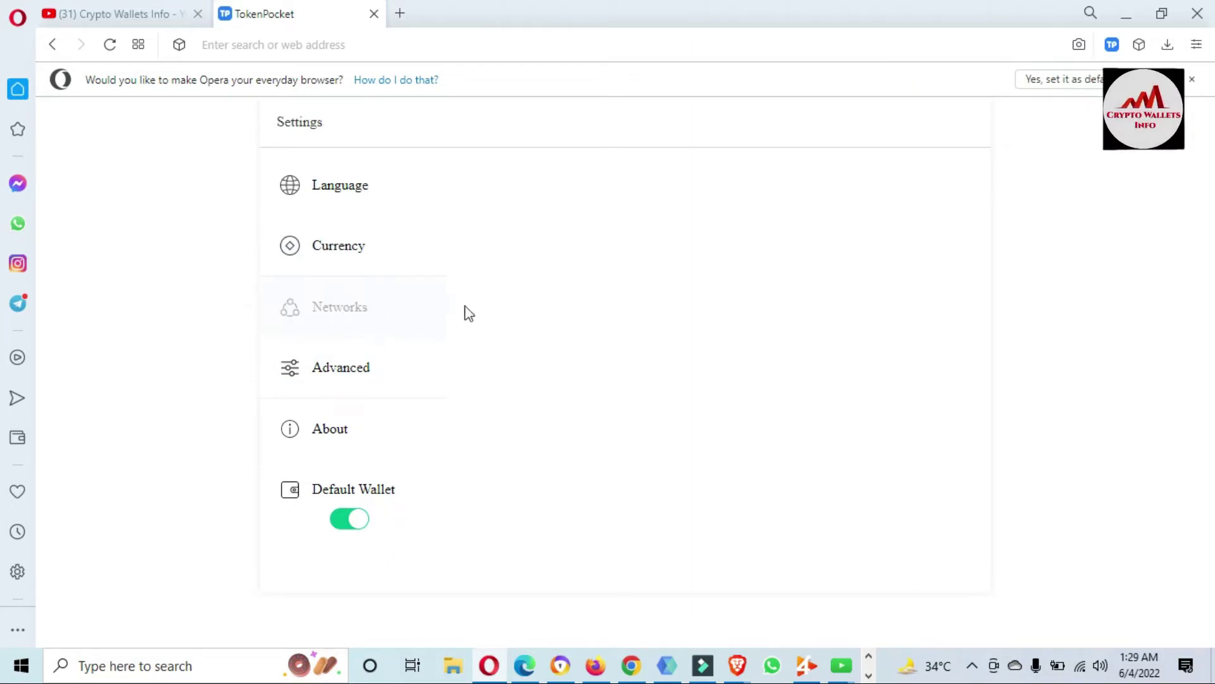
{"action": "left_click", "coordinate": [409, 310]}
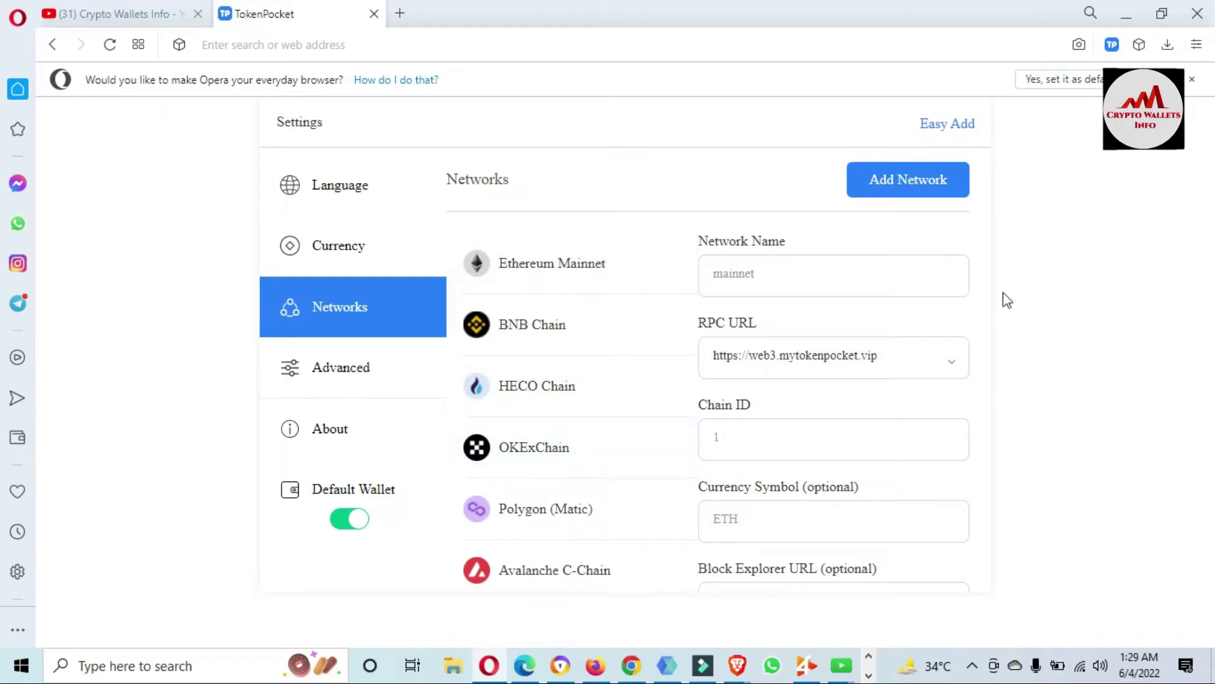
{"action": "left_click", "coordinate": [836, 279]}
{"action": "left_click_drag", "start_coordinate": [1024, 123], "coordinate": [963, 126]}
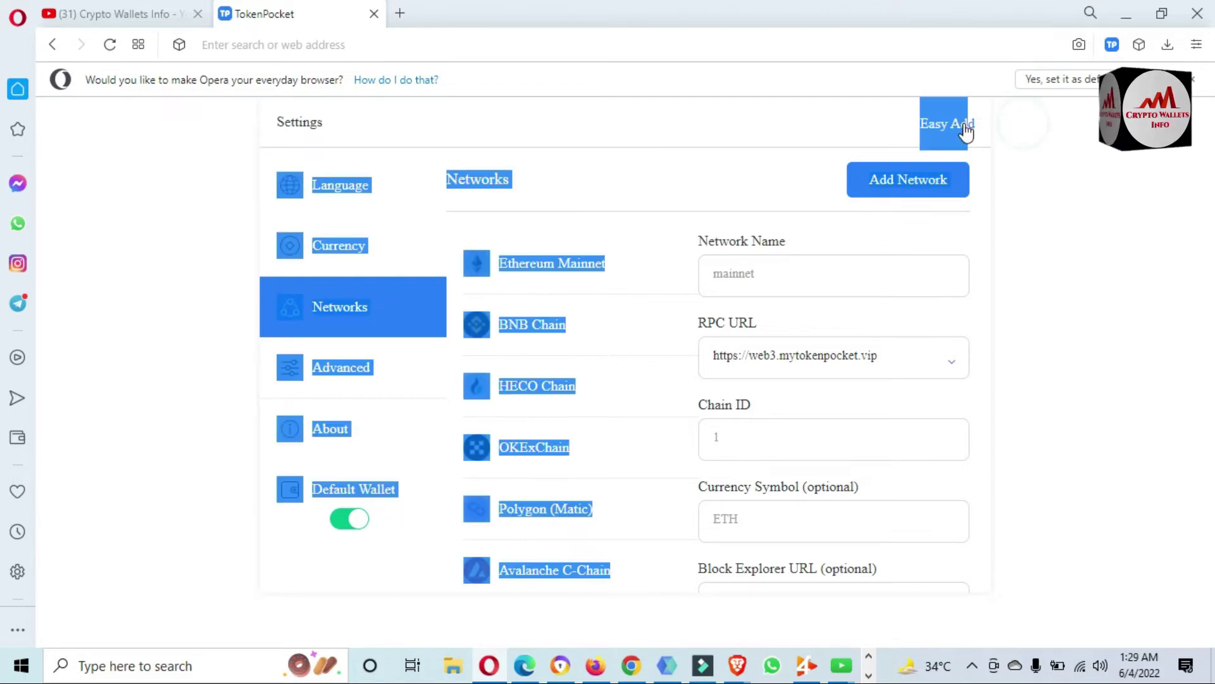
Open chainlist.tokenpocket.pro through Easy Add and scroll through its network cards.
{"action": "left_click", "coordinate": [1012, 124]}
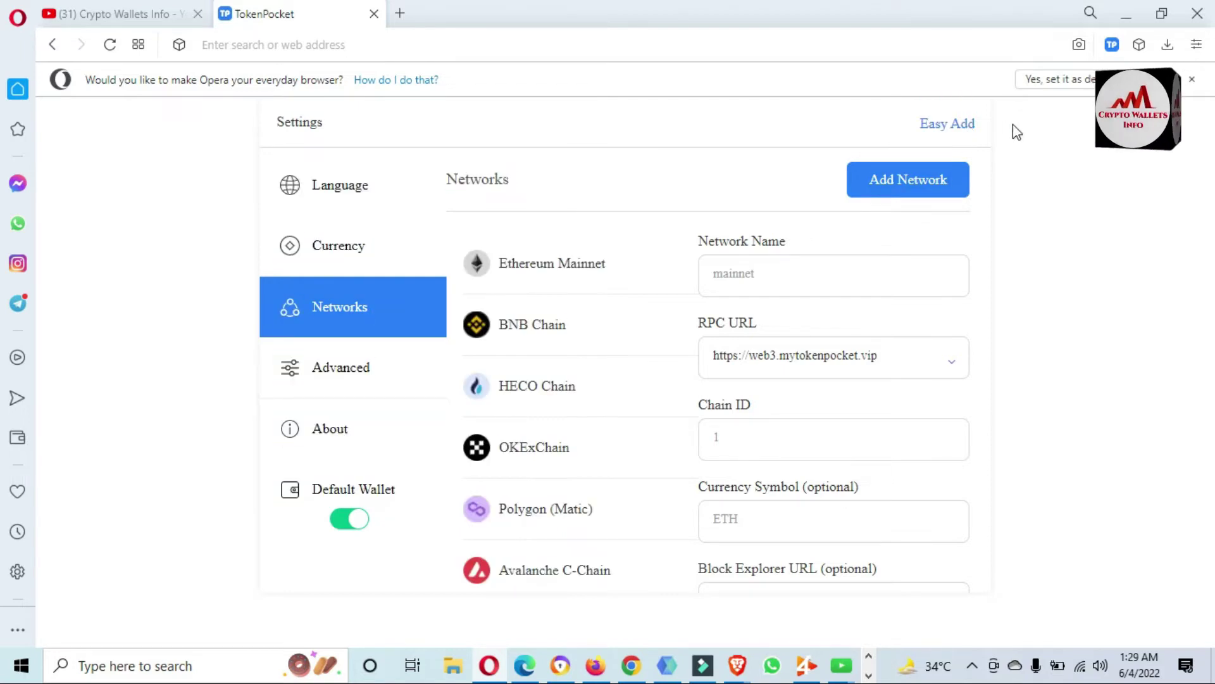
{"action": "left_click", "coordinate": [948, 126]}
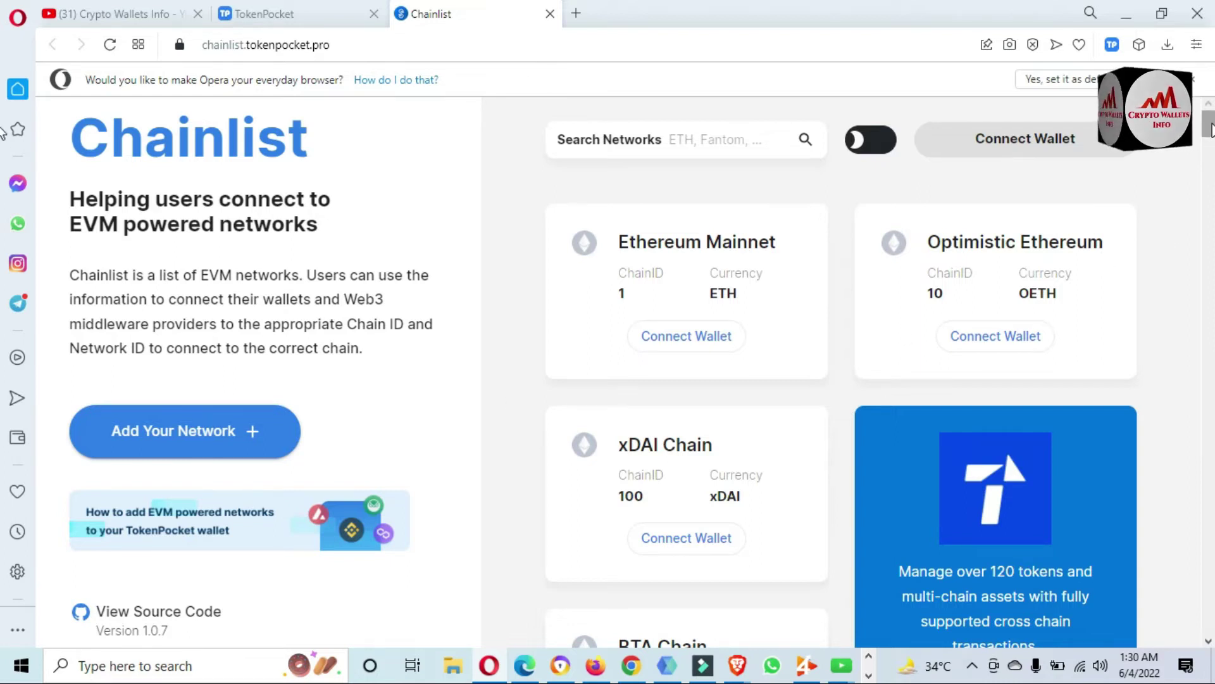
{"action": "scroll", "coordinate": [1211, 130], "scroll_direction": "down", "scroll_amount": 10}
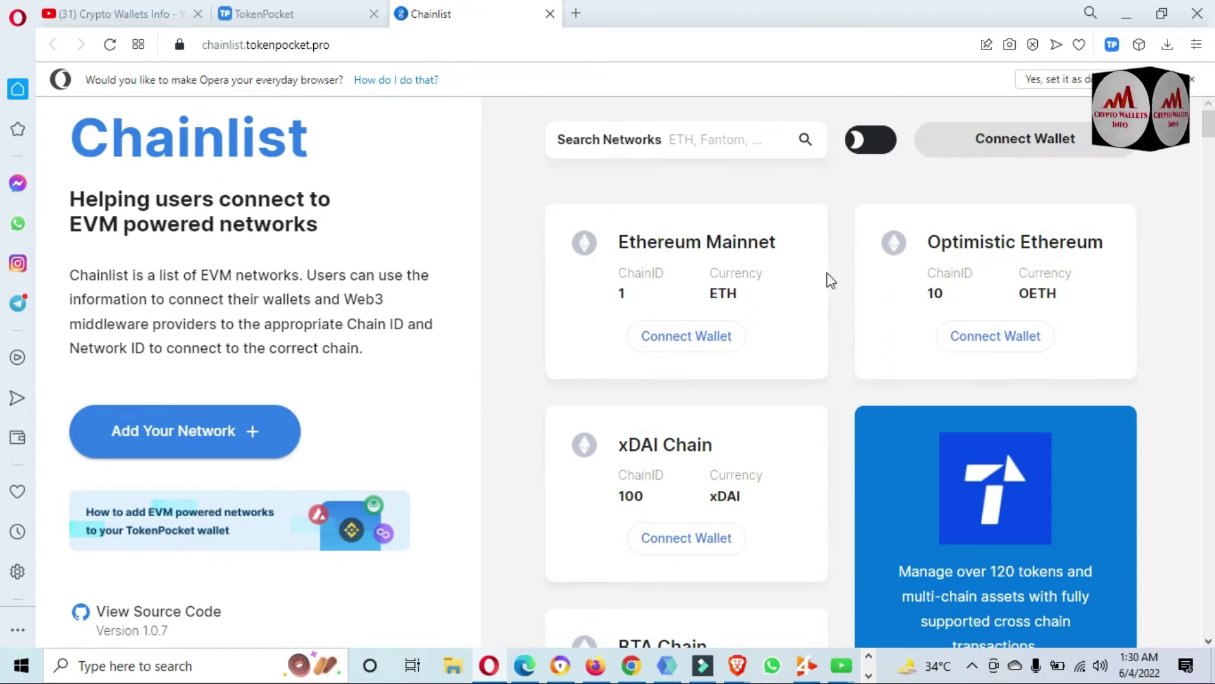
{"action": "left_click_drag", "start_coordinate": [1211, 136], "coordinate": [1211, 155]}
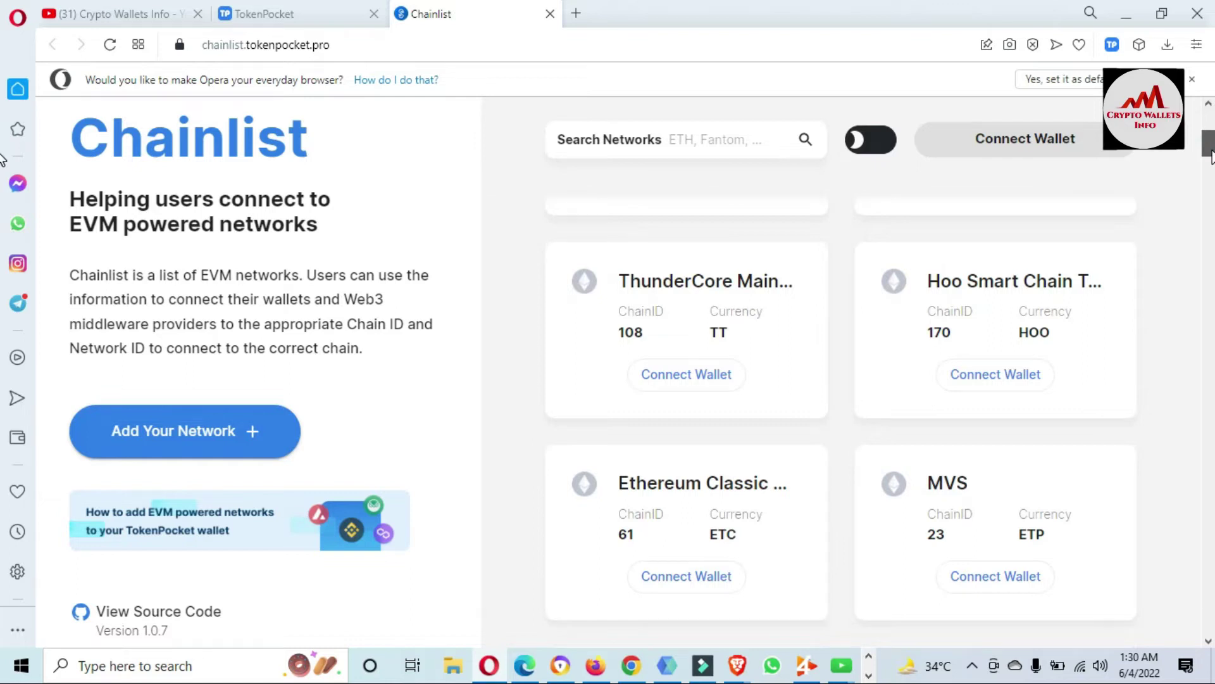
{"action": "left_click_drag", "start_coordinate": [1211, 156], "coordinate": [1211, 170]}
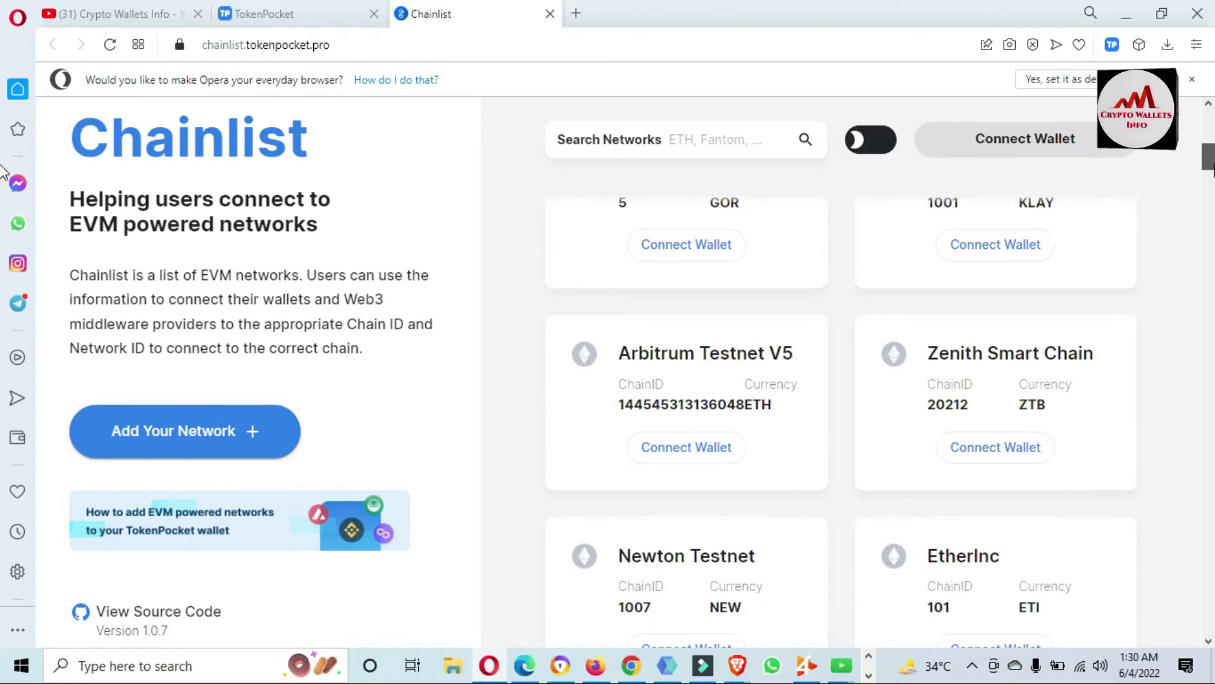
{"action": "left_click_drag", "start_coordinate": [2, 170], "coordinate": [3, 121]}
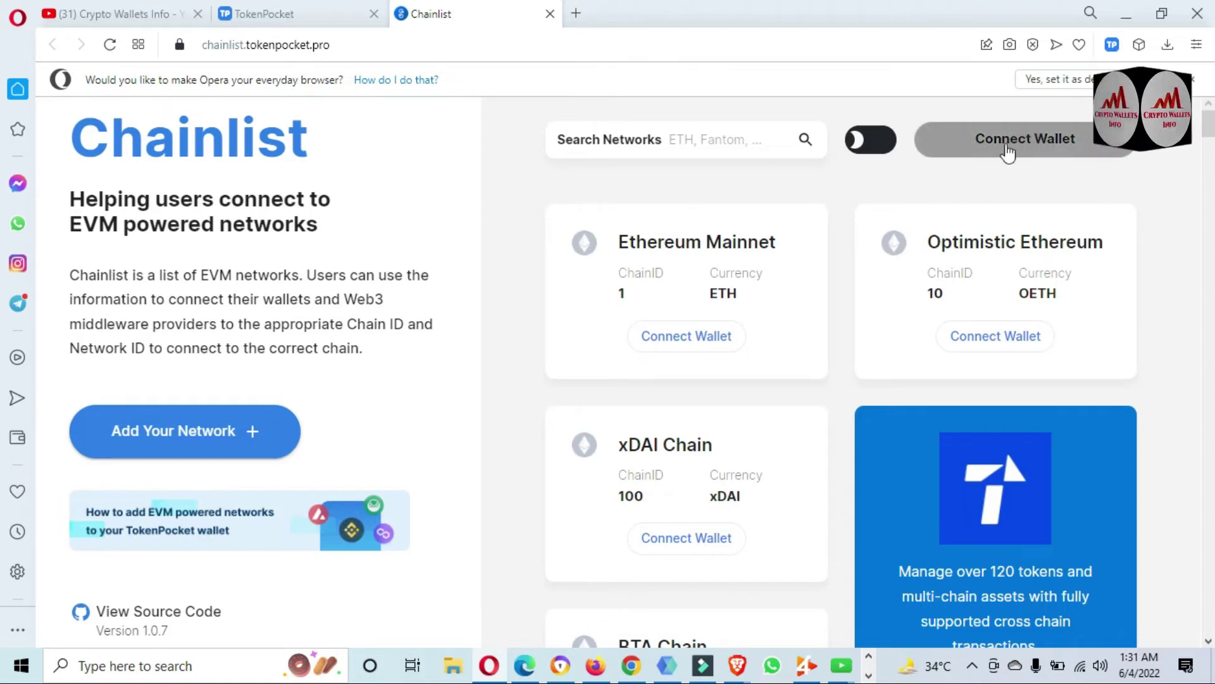
Connect the TokenPocket account to Chainlist, confirming and granting access in the popup.
{"action": "left_click", "coordinate": [1051, 142]}
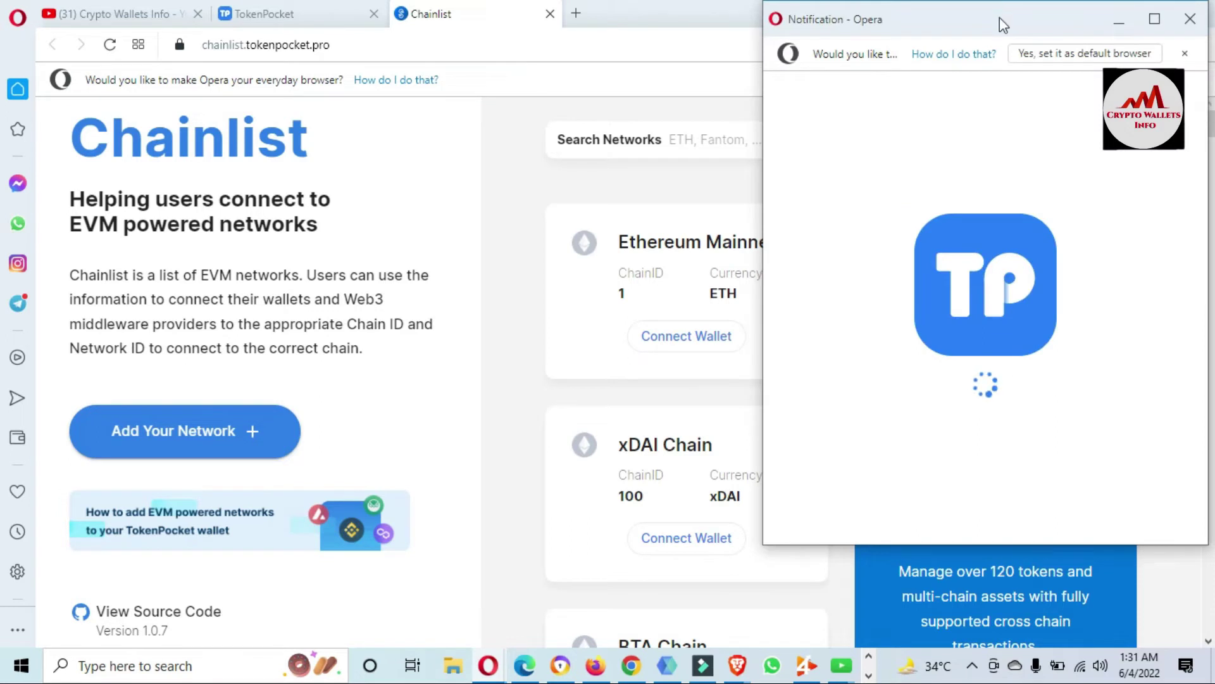
{"action": "left_click_drag", "start_coordinate": [1000, 18], "coordinate": [733, 37]}
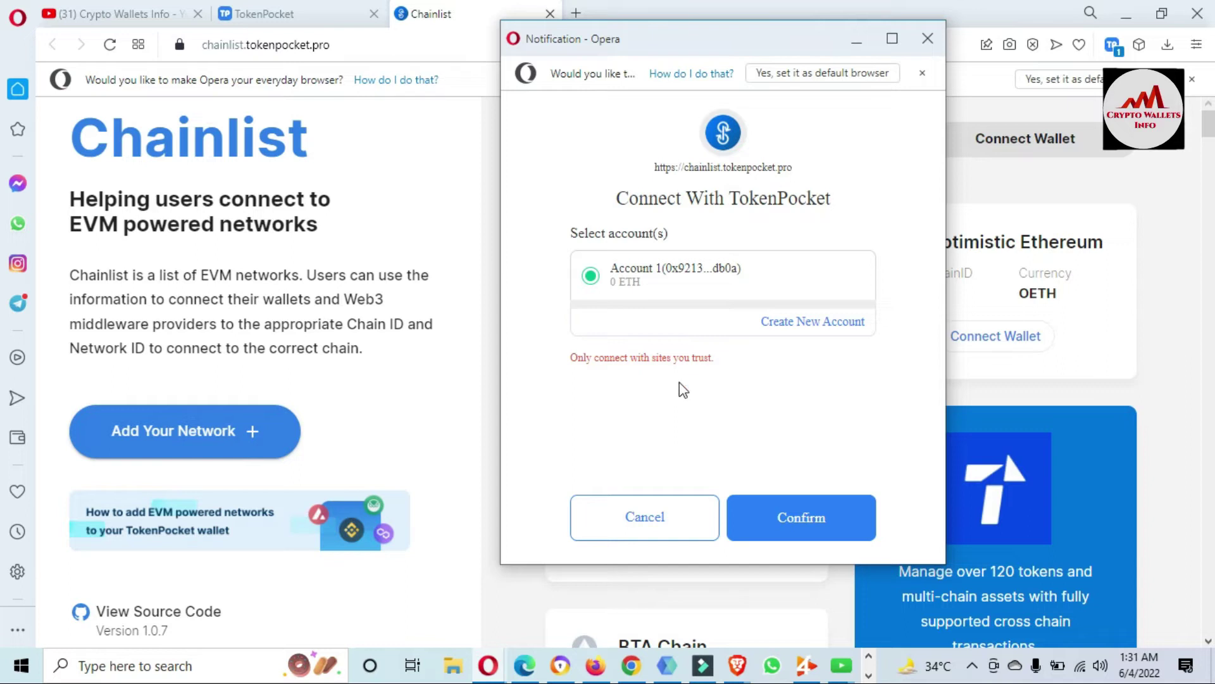
{"action": "left_click", "coordinate": [804, 518]}
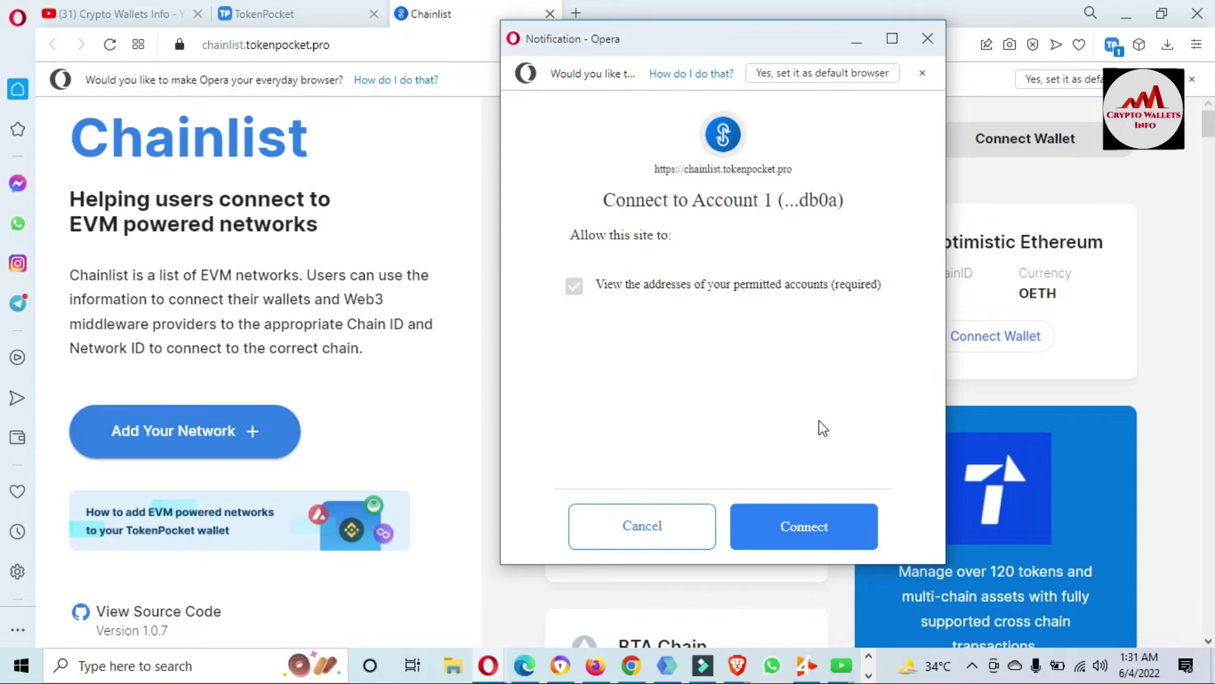
{"action": "left_click", "coordinate": [788, 533]}
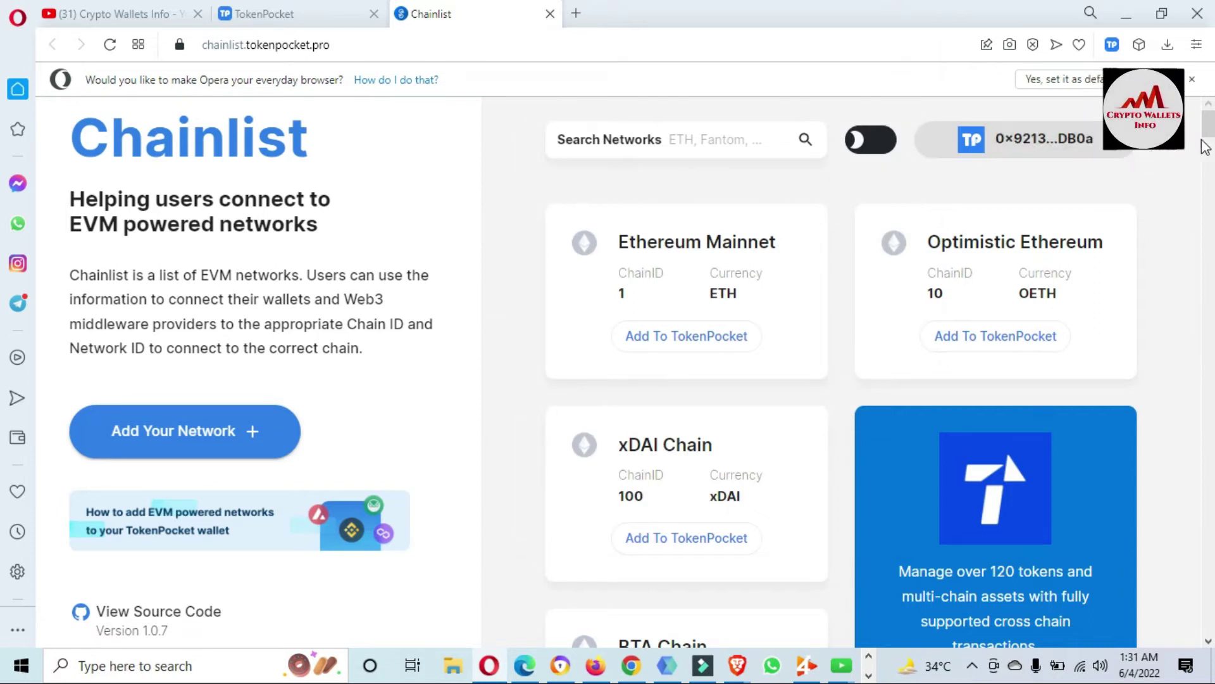
Scroll to Cronos Mainnet (Chain ID 25) and Fusion Mainnet (Chain ID 32659) and highlight their names.
{"action": "scroll", "coordinate": [1205, 146], "scroll_direction": "down", "scroll_amount": 5}
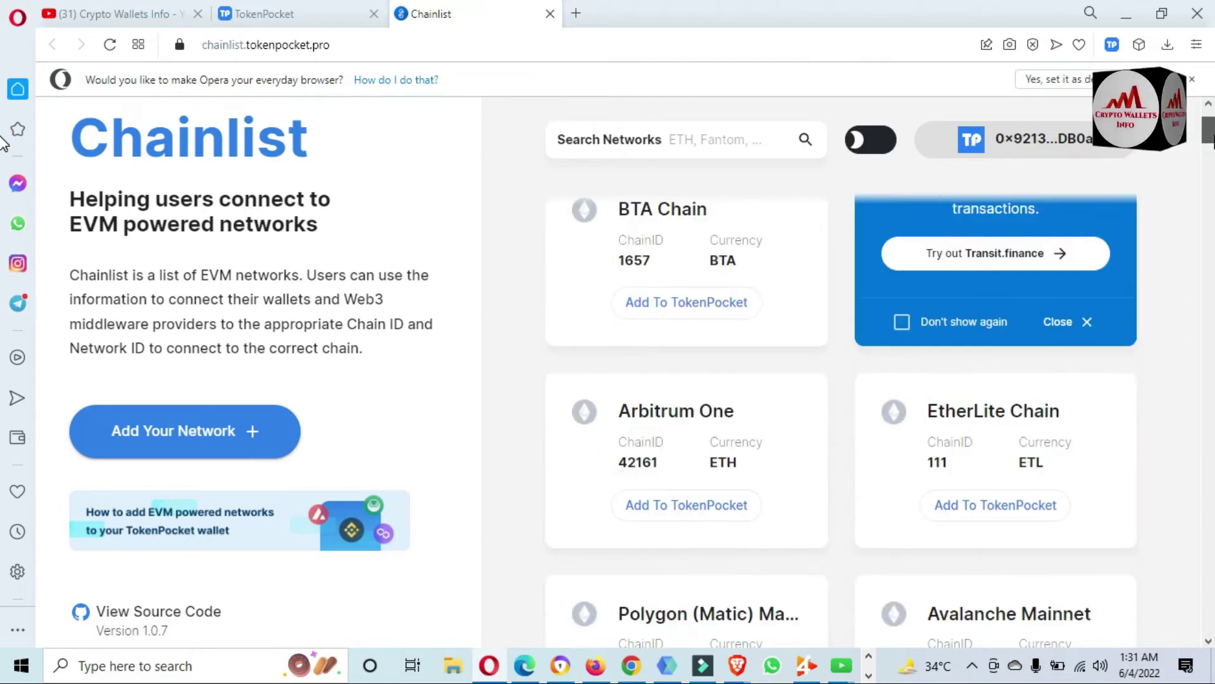
{"action": "scroll", "coordinate": [3, 144], "scroll_direction": "down", "scroll_amount": 2}
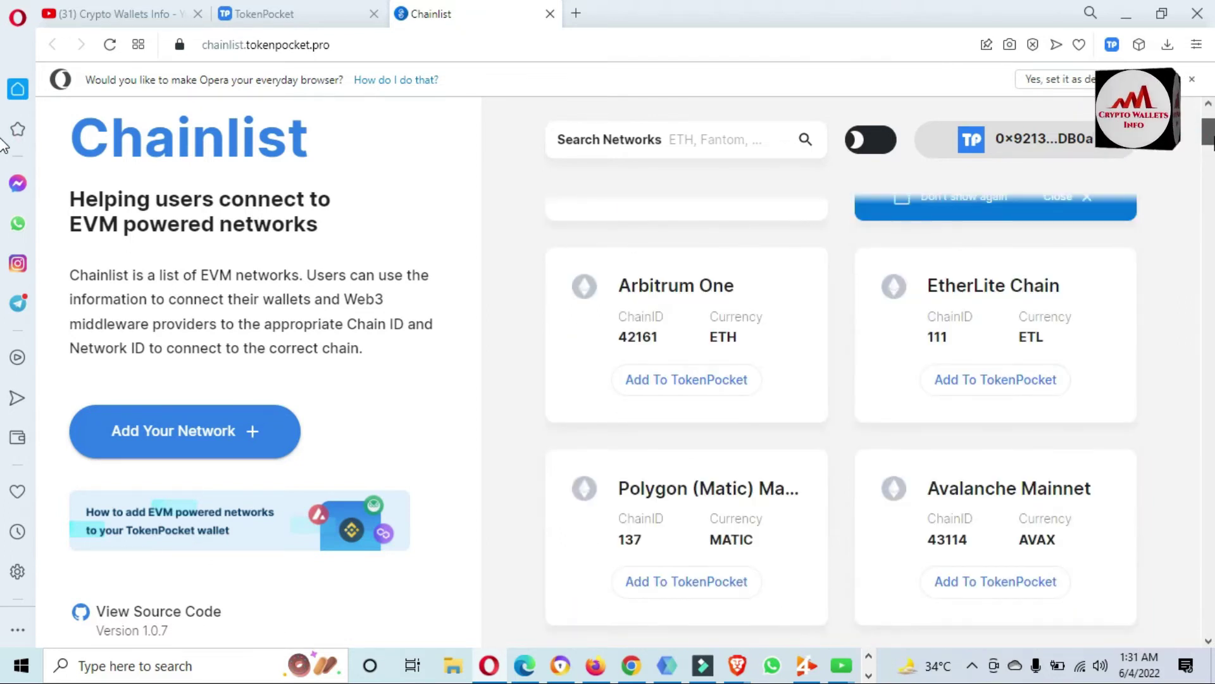
{"action": "scroll", "coordinate": [3, 145], "scroll_direction": "down", "scroll_amount": 5}
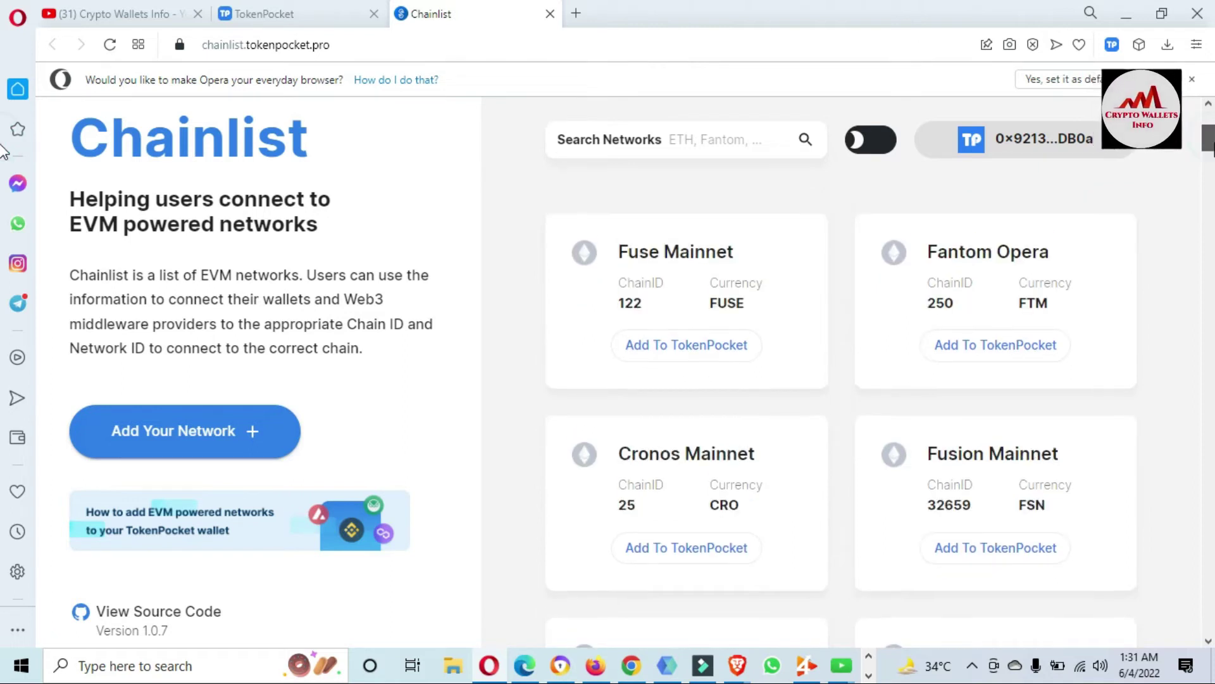
{"action": "scroll", "coordinate": [3, 150], "scroll_direction": "up", "scroll_amount": 3}
{"action": "scroll", "coordinate": [3, 151], "scroll_direction": "down", "scroll_amount": 2}
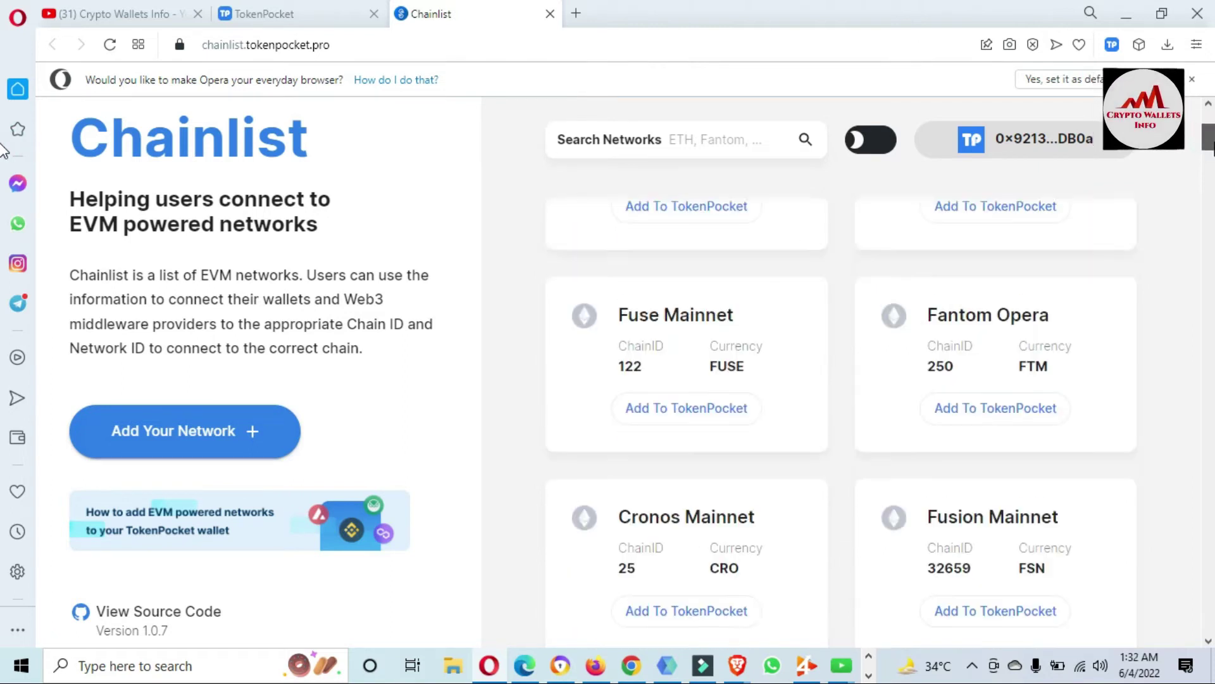
{"action": "scroll", "coordinate": [3, 151], "scroll_direction": "down", "scroll_amount": 3}
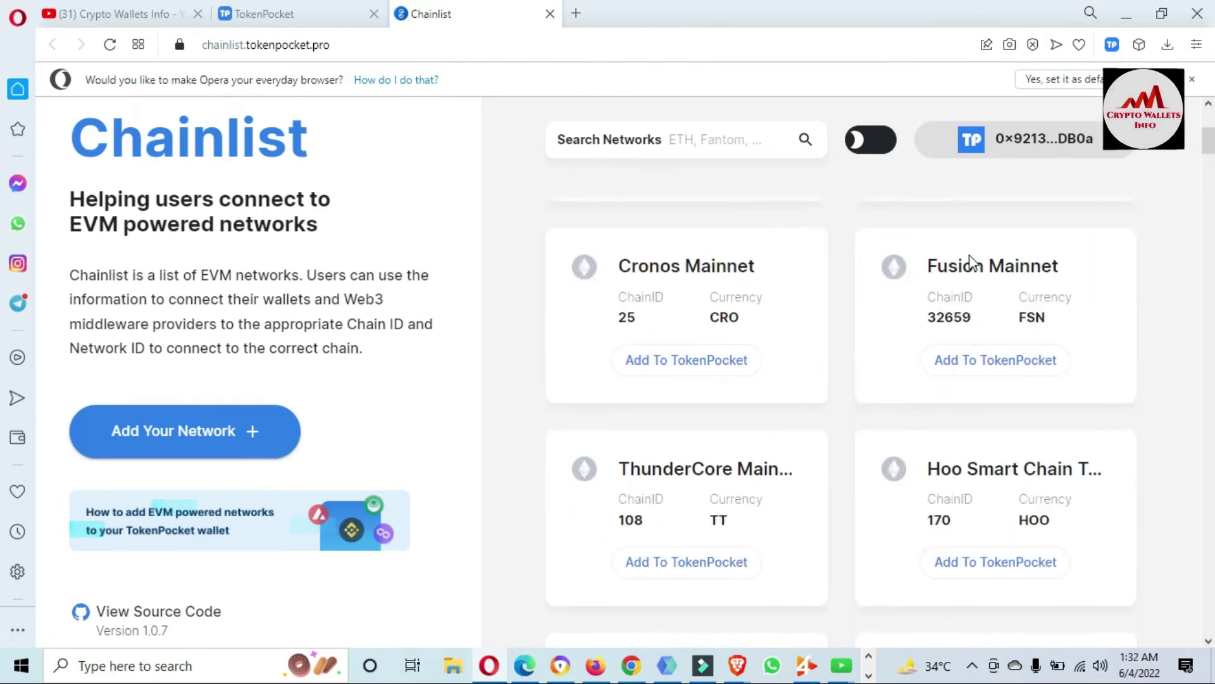
{"action": "left_click_drag", "start_coordinate": [789, 271], "coordinate": [609, 269]}
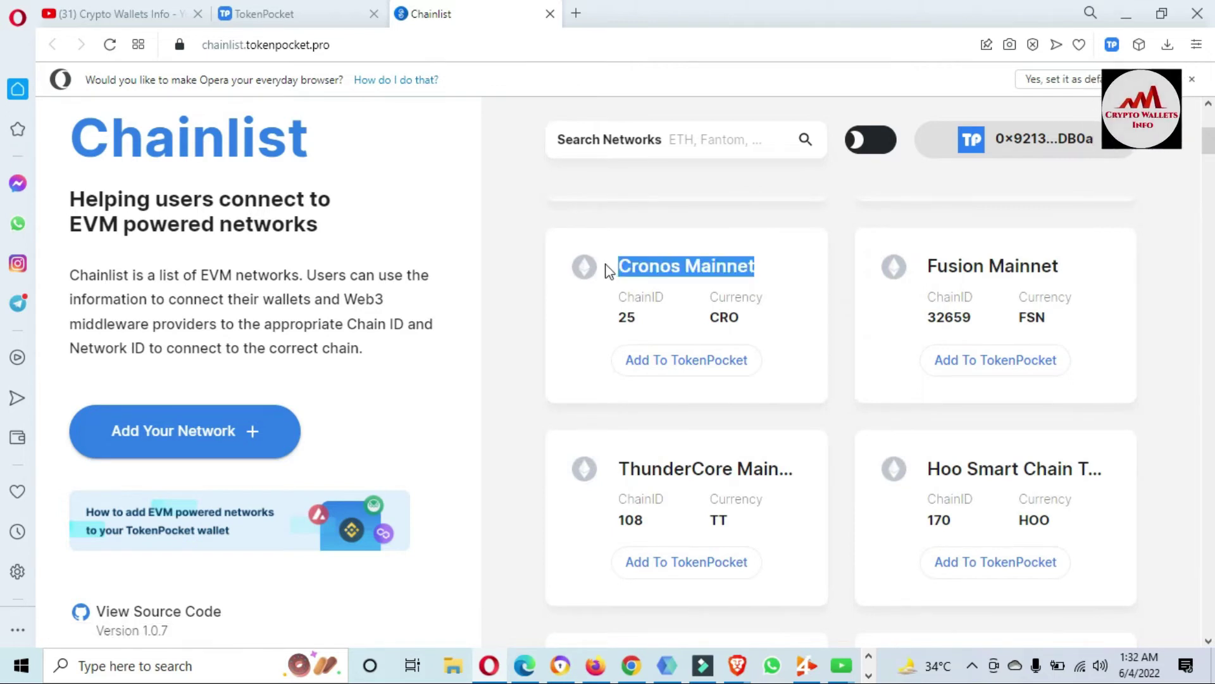
{"action": "left_click_drag", "start_coordinate": [1137, 256], "coordinate": [948, 265]}
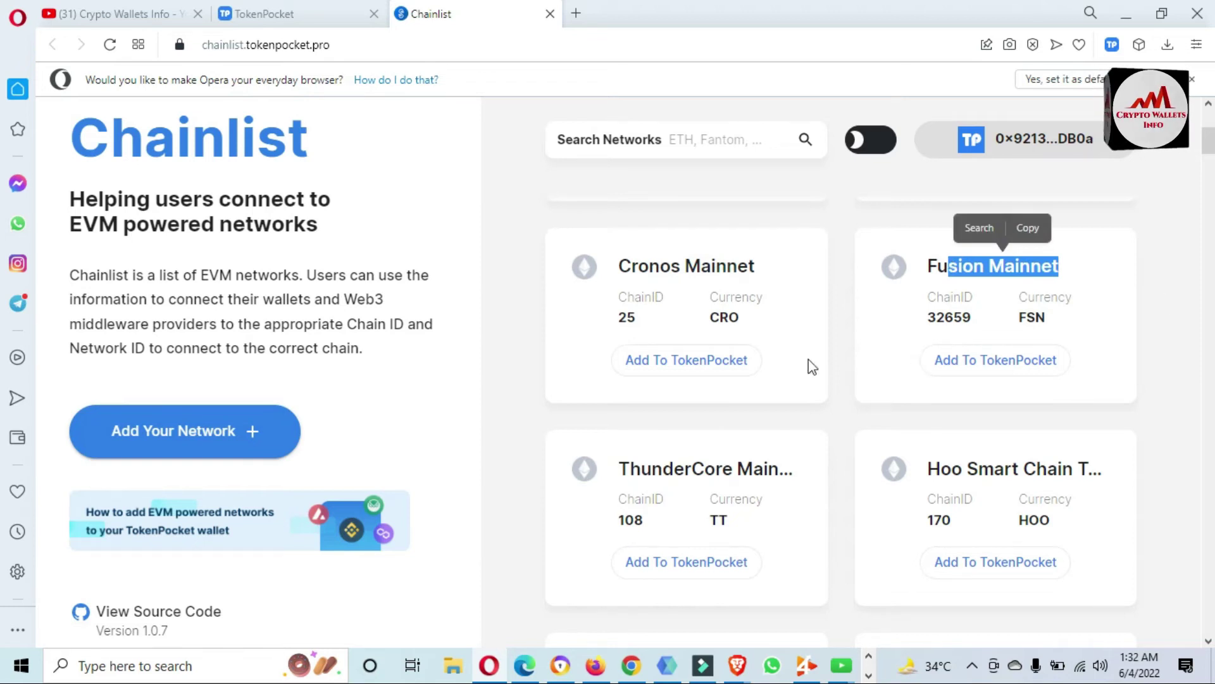
Request adding Cronos Mainnet to TokenPocket and show its full network details.
{"action": "left_click", "coordinate": [785, 349]}
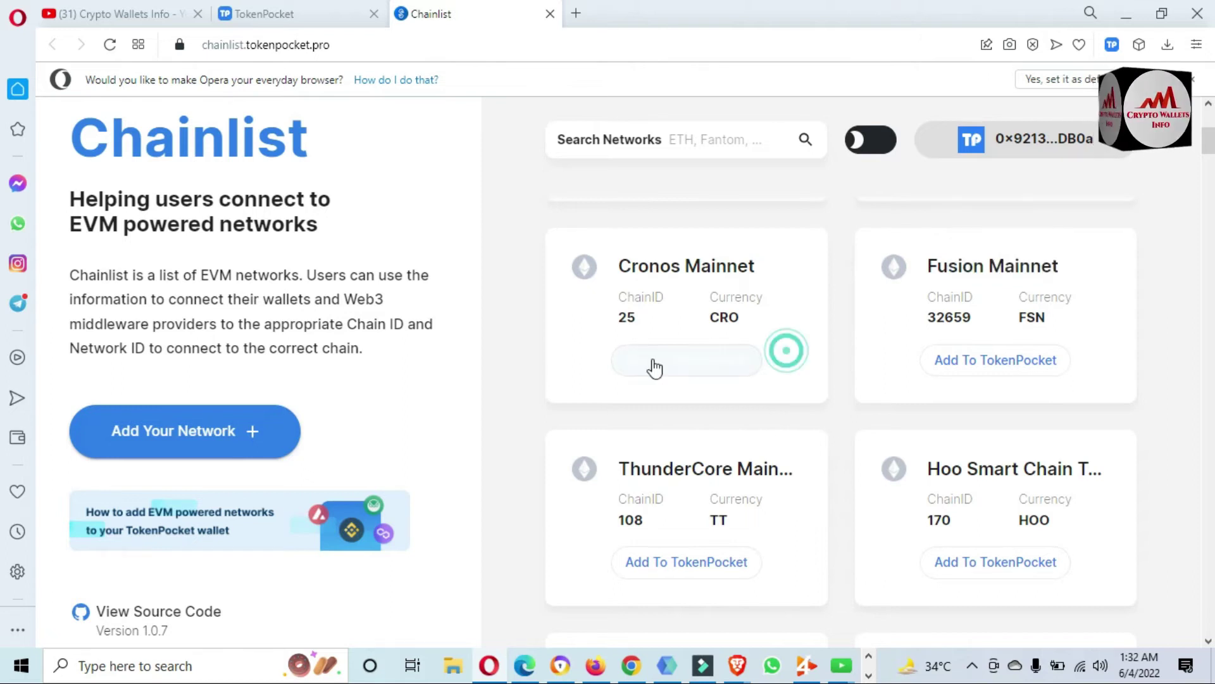
{"action": "left_click", "coordinate": [693, 366]}
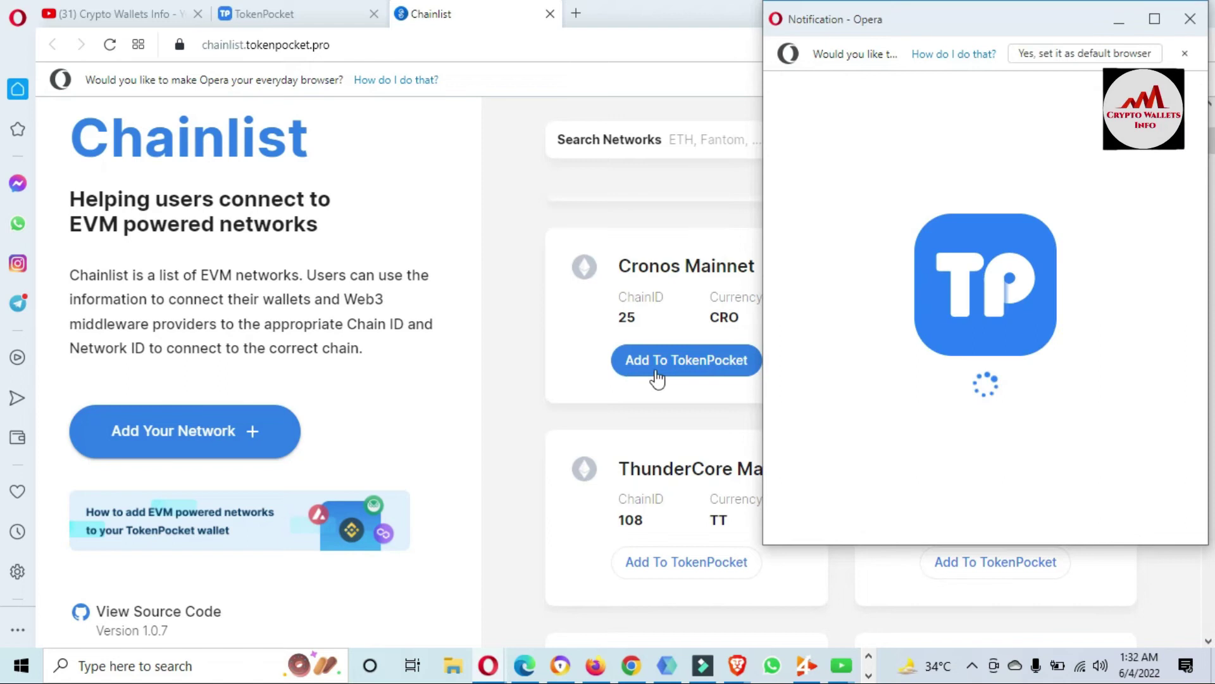
{"action": "left_click_drag", "start_coordinate": [933, 35], "coordinate": [746, 80]}
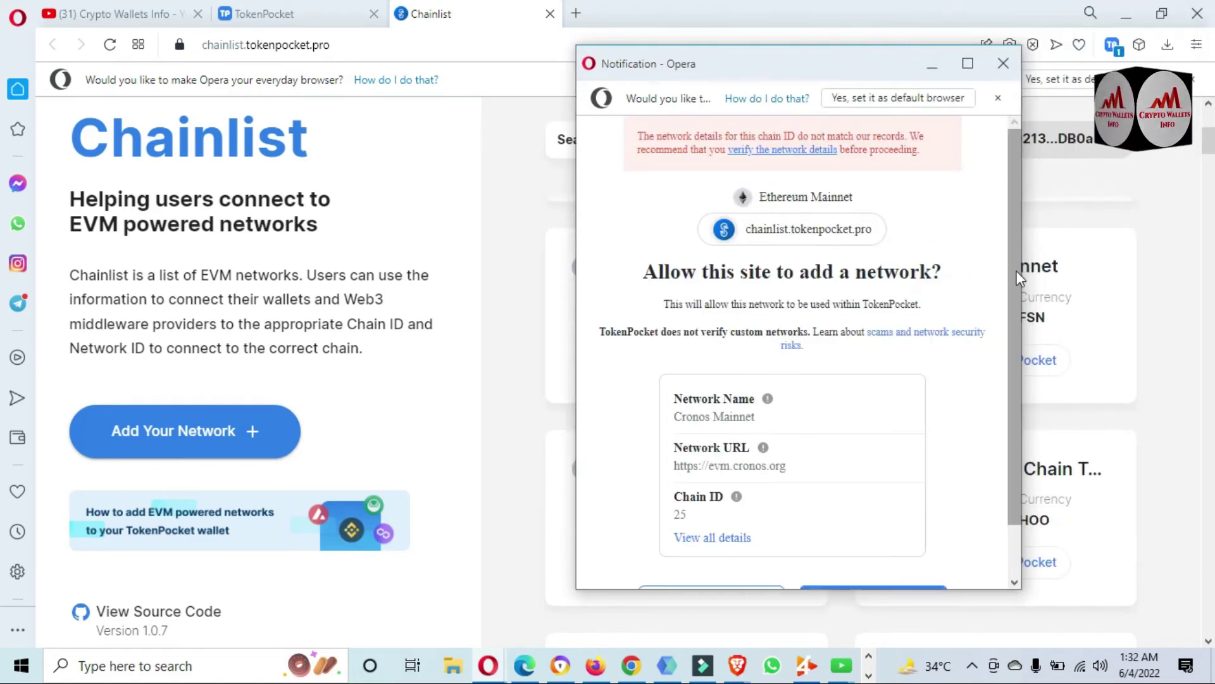
{"action": "scroll", "coordinate": [1016, 271], "scroll_direction": "down", "scroll_amount": 2}
{"action": "left_click", "coordinate": [723, 478]}
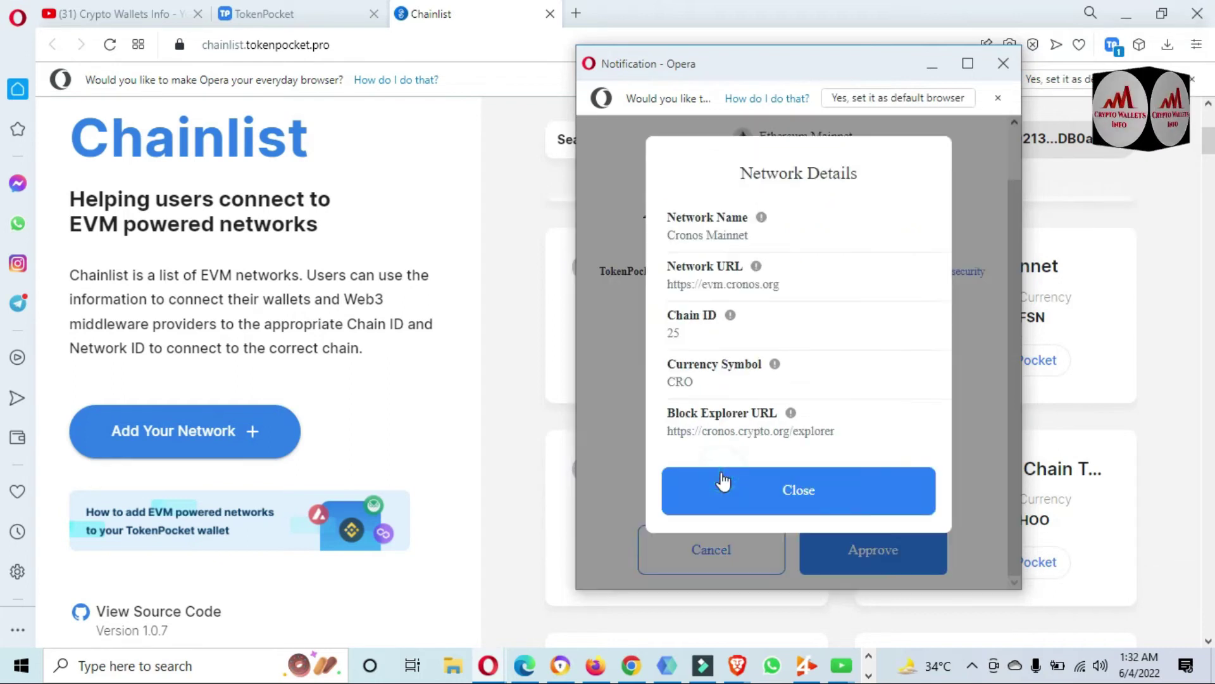
{"action": "left_click_drag", "start_coordinate": [668, 235], "coordinate": [767, 239]}
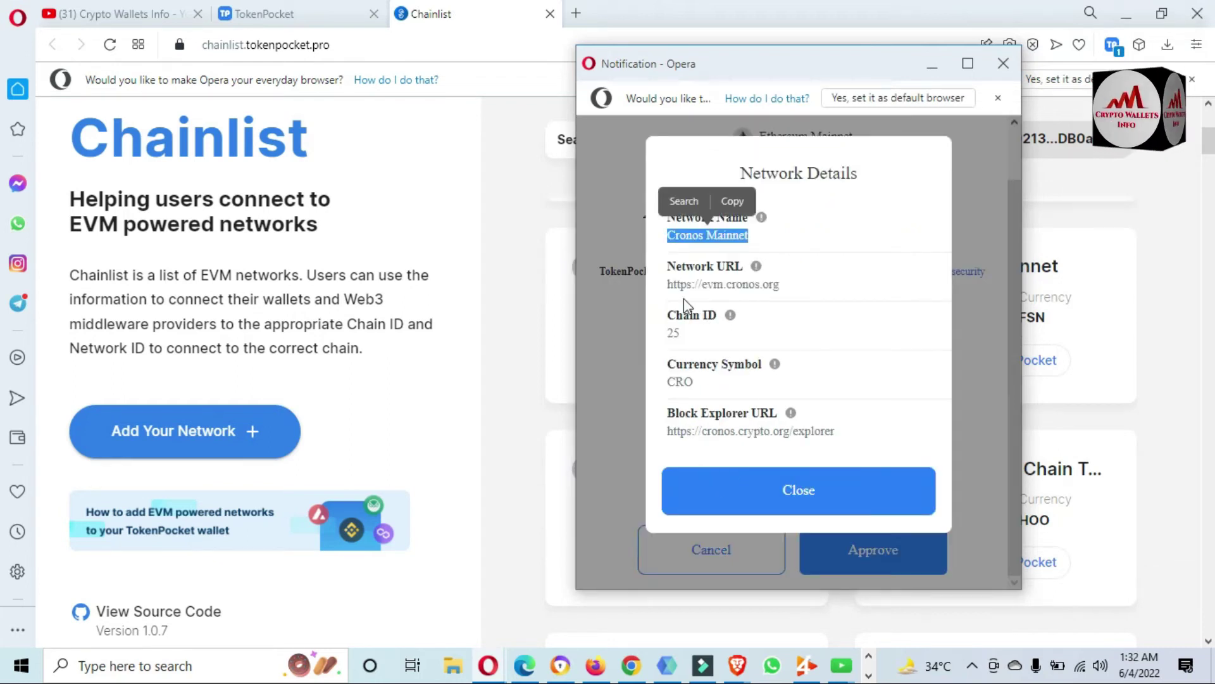
{"action": "left_click_drag", "start_coordinate": [667, 283], "coordinate": [755, 336]}
{"action": "left_click_drag", "start_coordinate": [668, 381], "coordinate": [714, 388]}
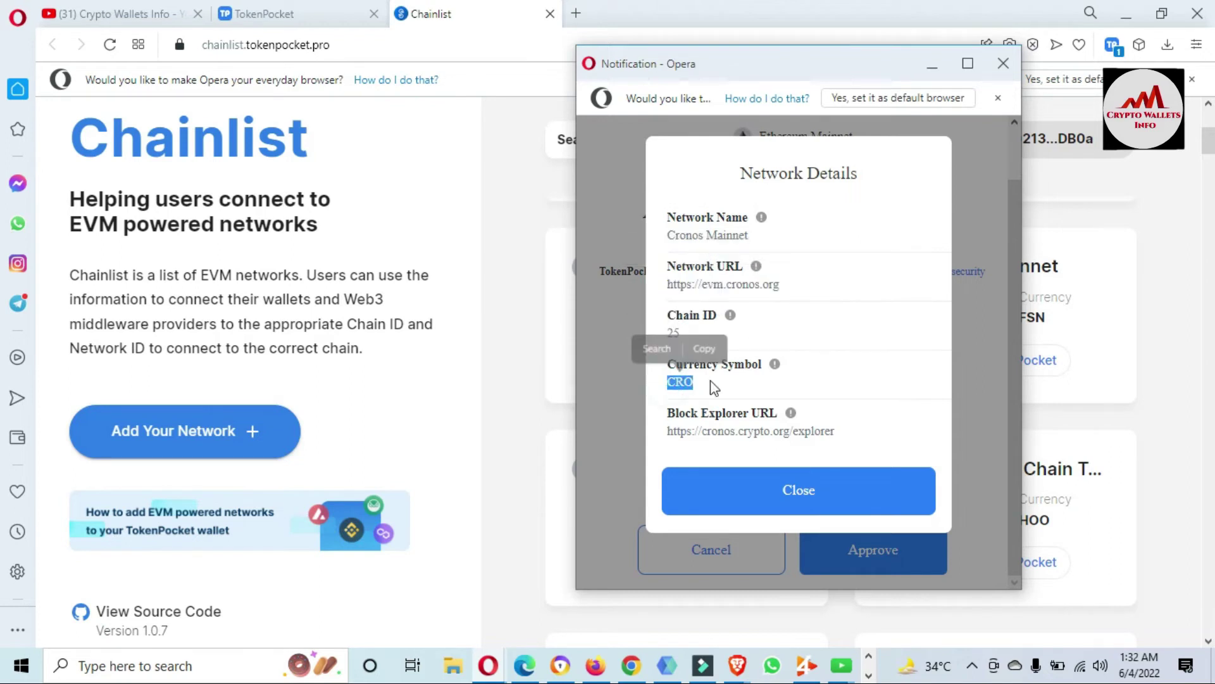
{"action": "left_click_drag", "start_coordinate": [668, 430], "coordinate": [875, 451]}
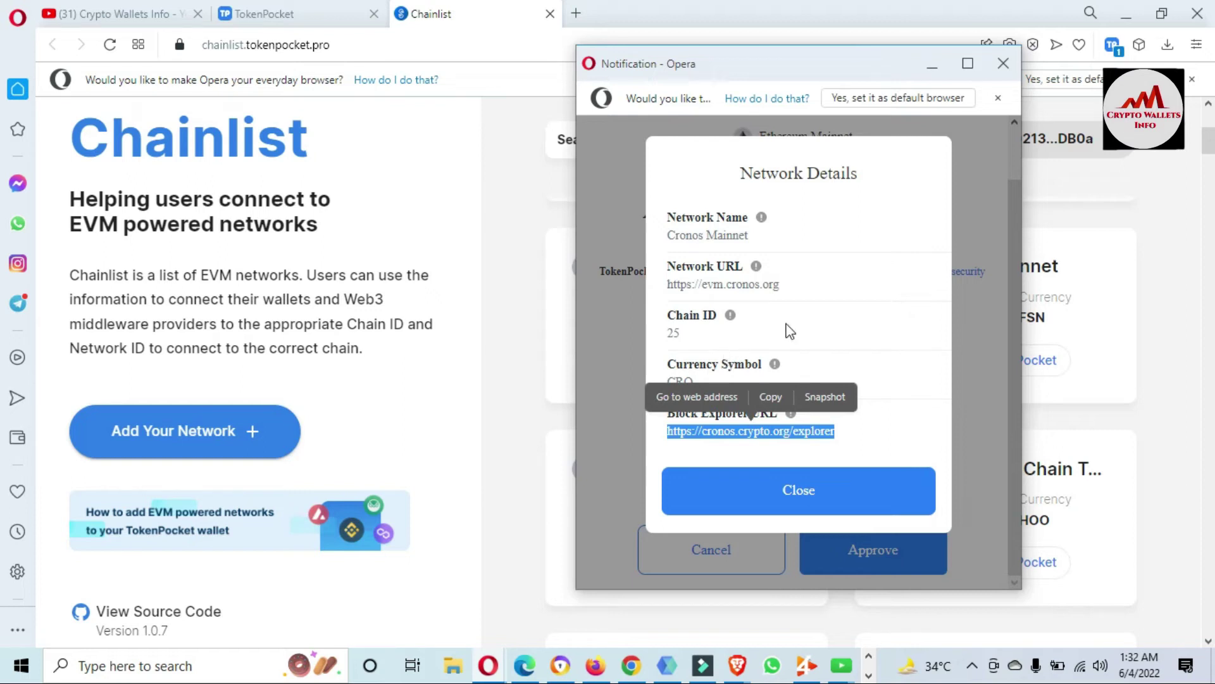
{"action": "left_click", "coordinate": [909, 440]}
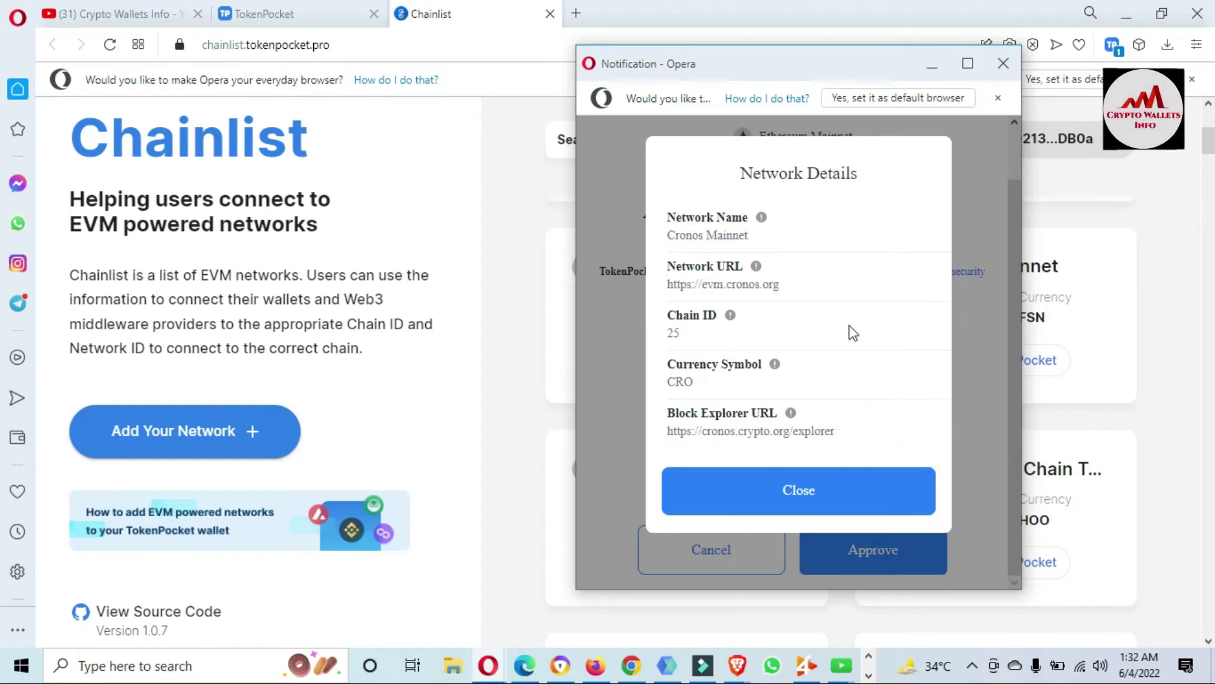
{"action": "left_click", "coordinate": [808, 505]}
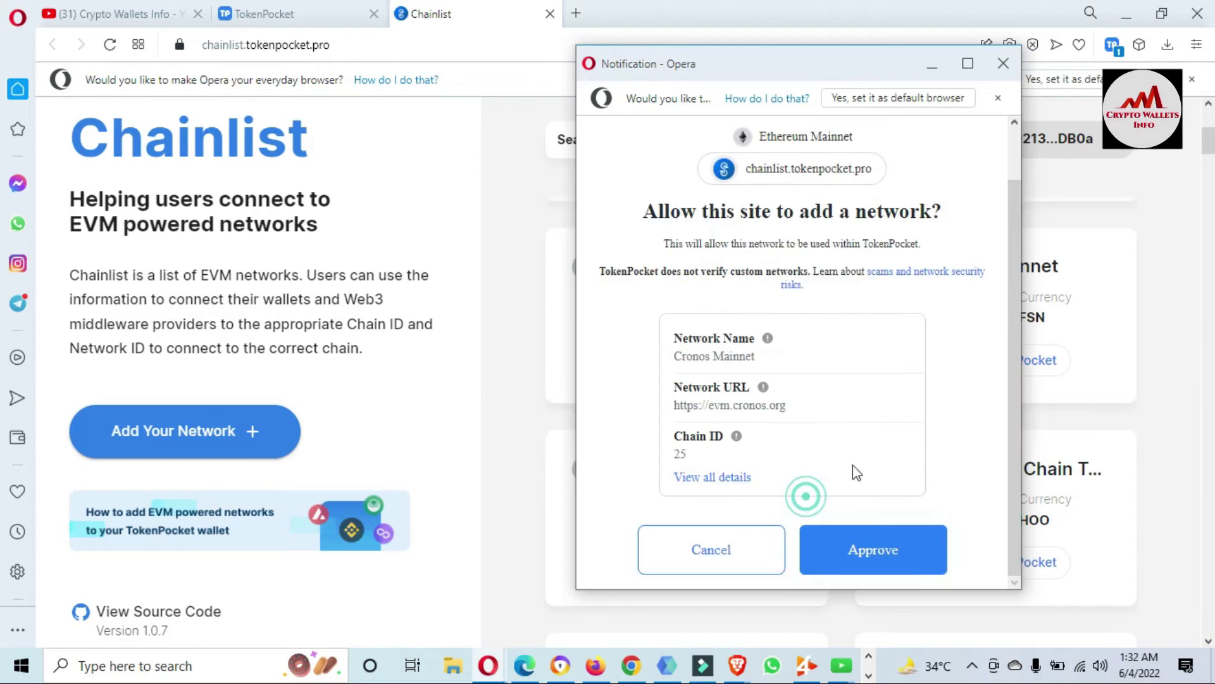
{"action": "left_click", "coordinate": [881, 560]}
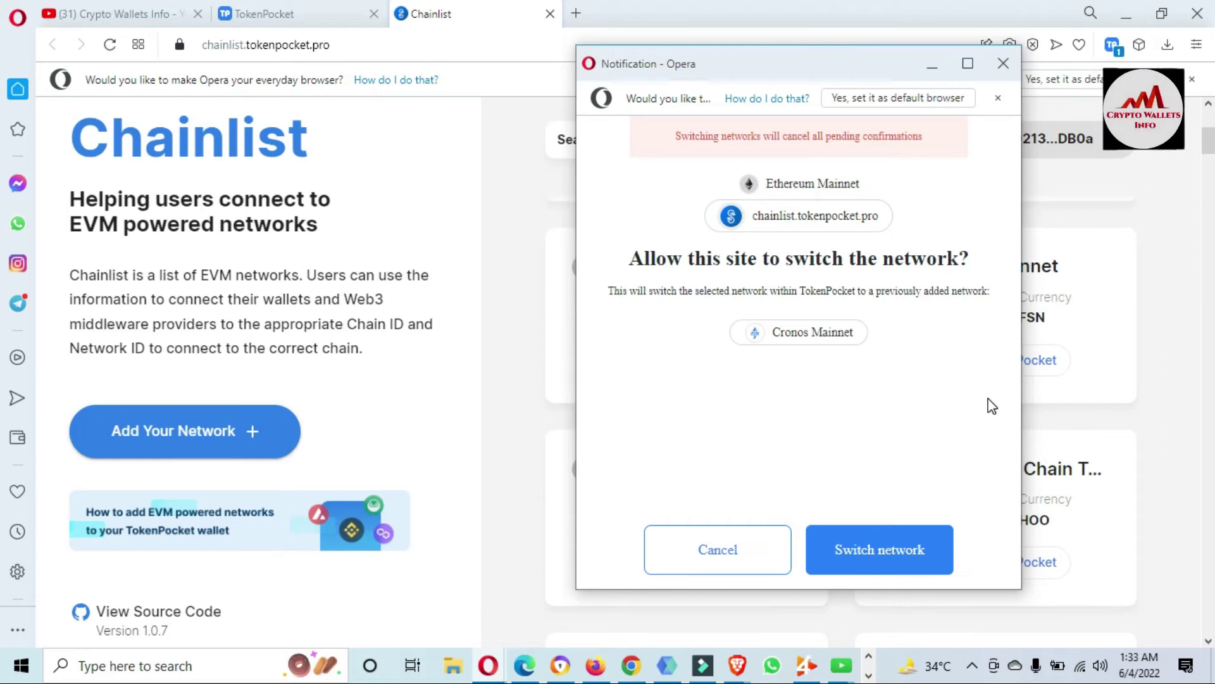
Switch TokenPocket to Cronos Mainnet and return to the TokenPocket settings tab.
{"action": "left_click", "coordinate": [881, 557]}
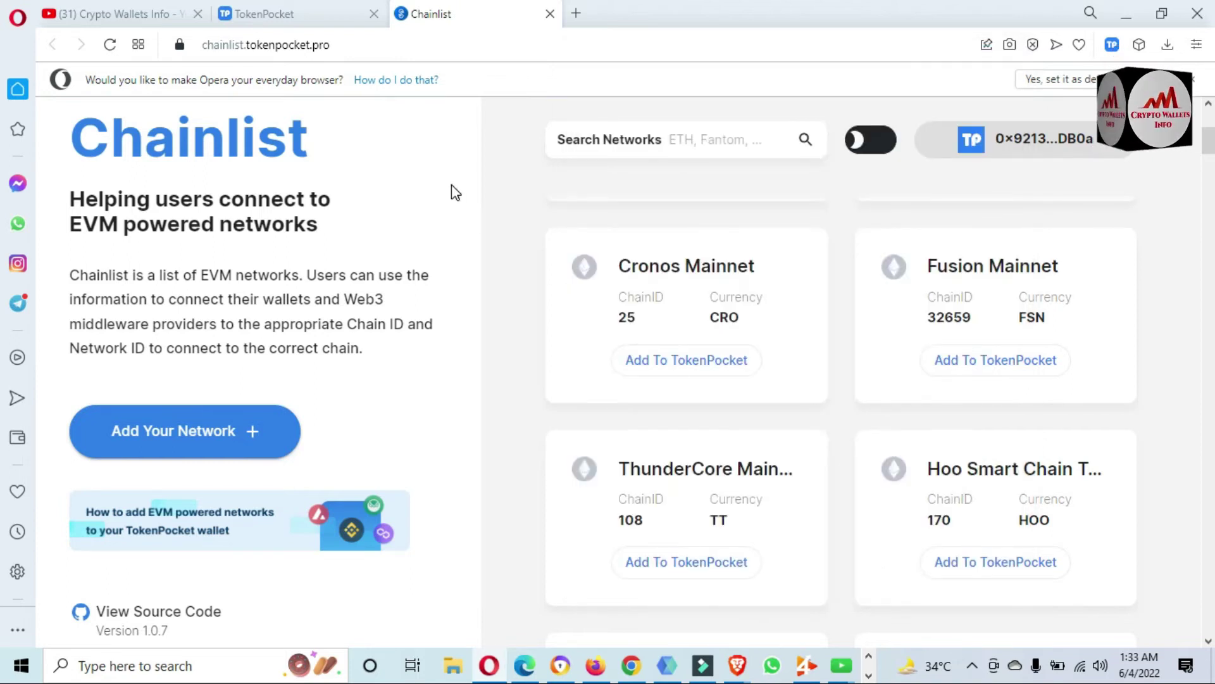
{"action": "left_click", "coordinate": [292, 12]}
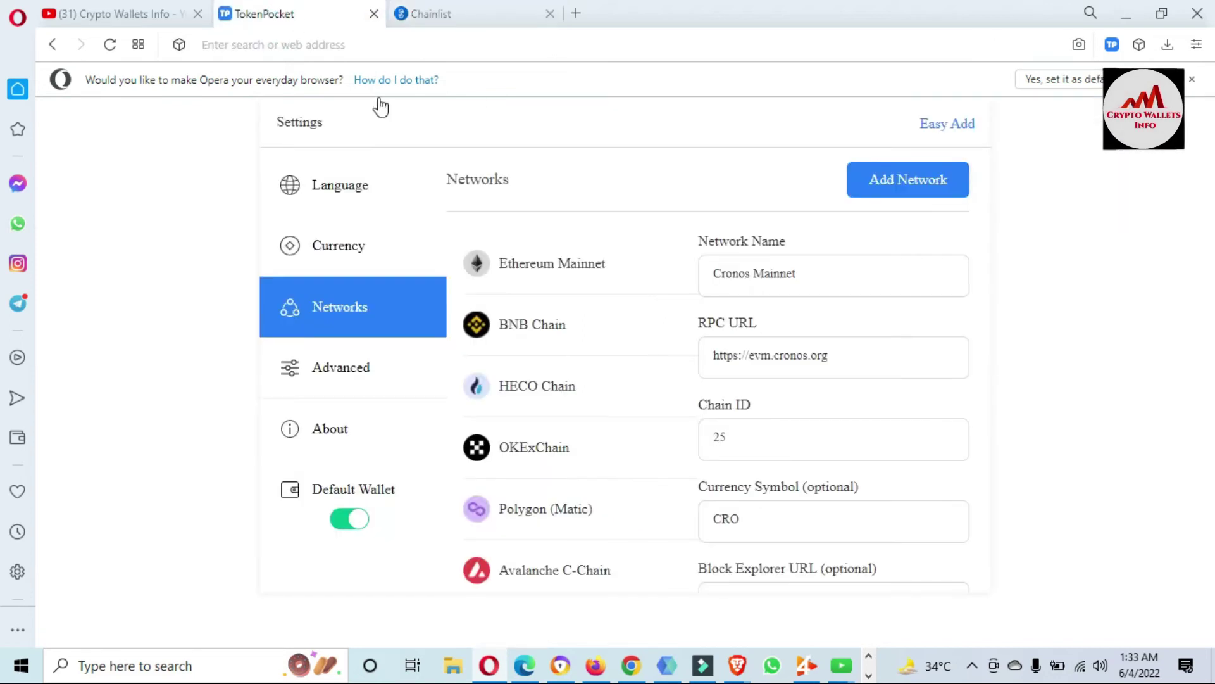
Verify Cronos Mainnet appears in the wallet's network list, then go back to Chainlist.
{"action": "left_click", "coordinate": [54, 45]}
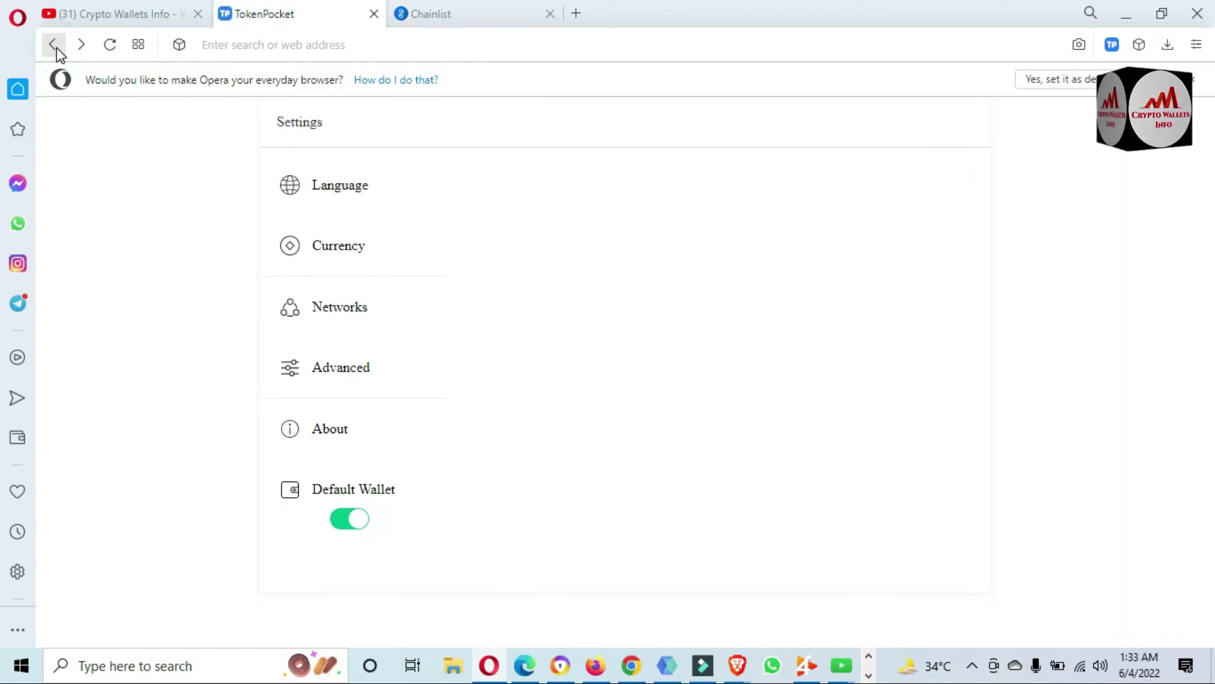
{"action": "left_click", "coordinate": [55, 47]}
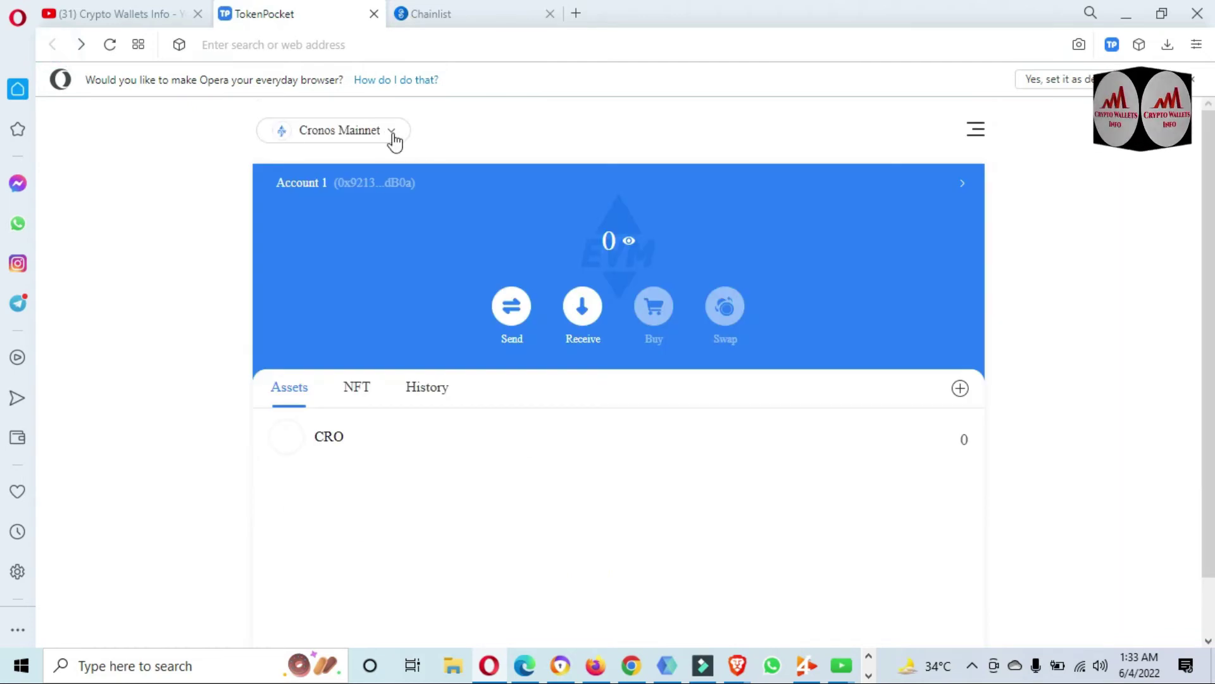
{"action": "left_click", "coordinate": [393, 135]}
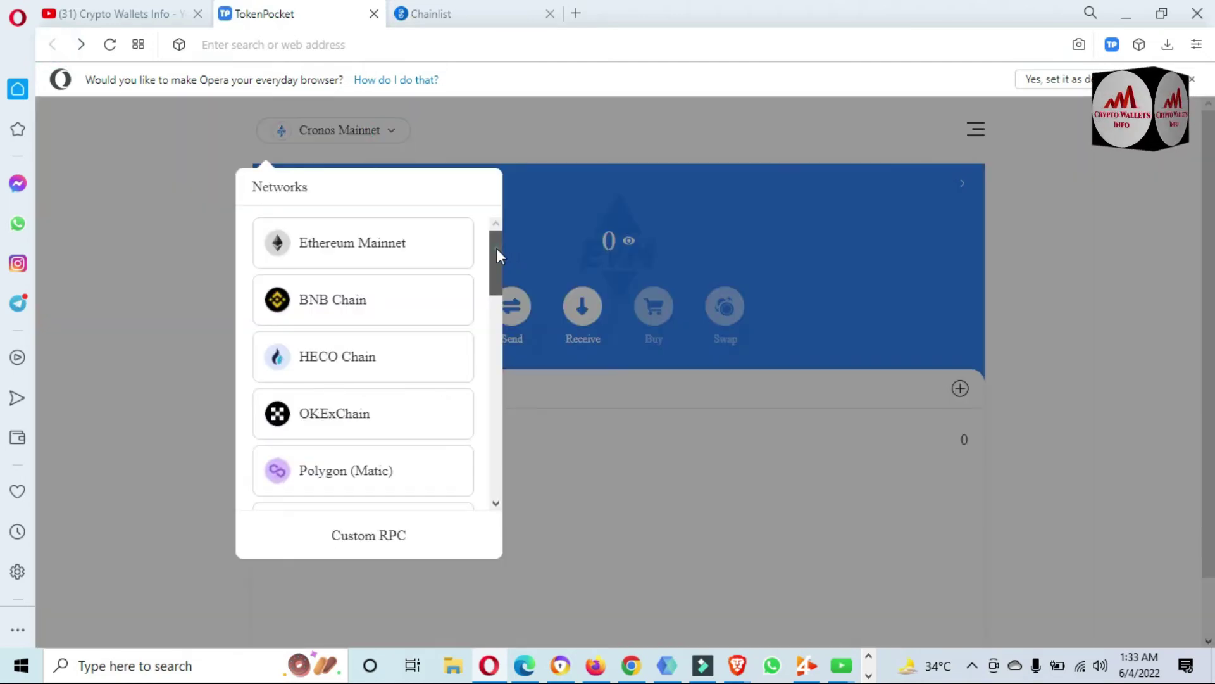
{"action": "left_click_drag", "start_coordinate": [496, 250], "coordinate": [497, 486]}
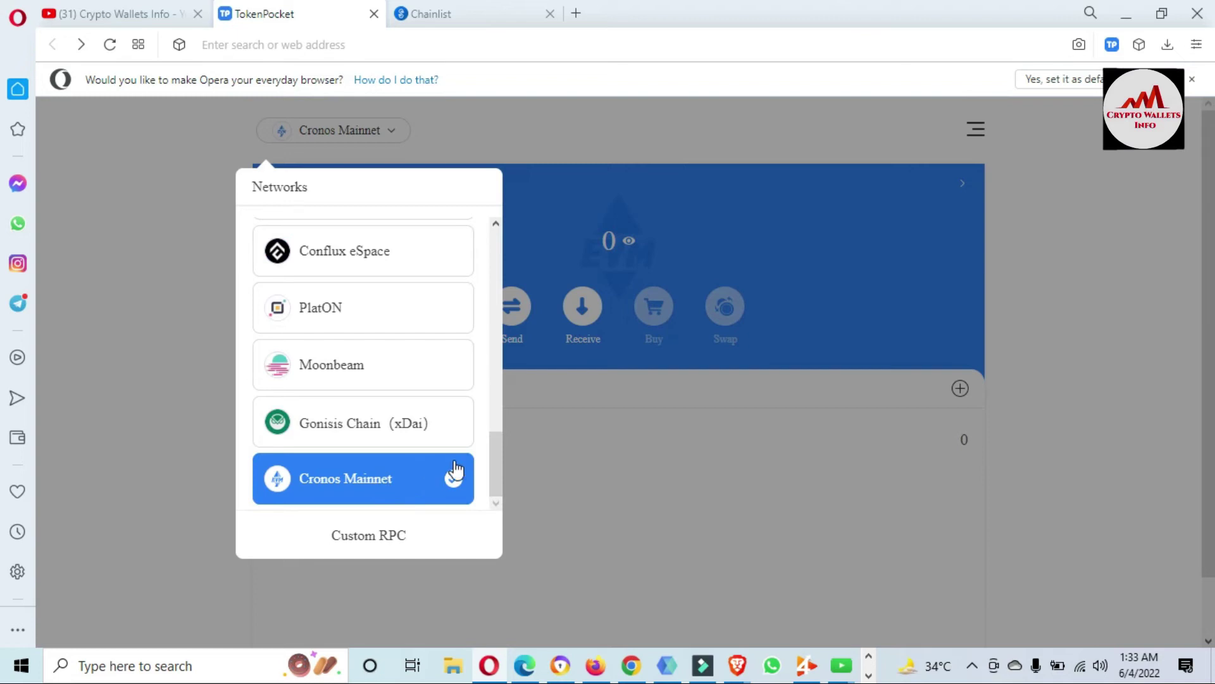
{"action": "left_click", "coordinate": [453, 9]}
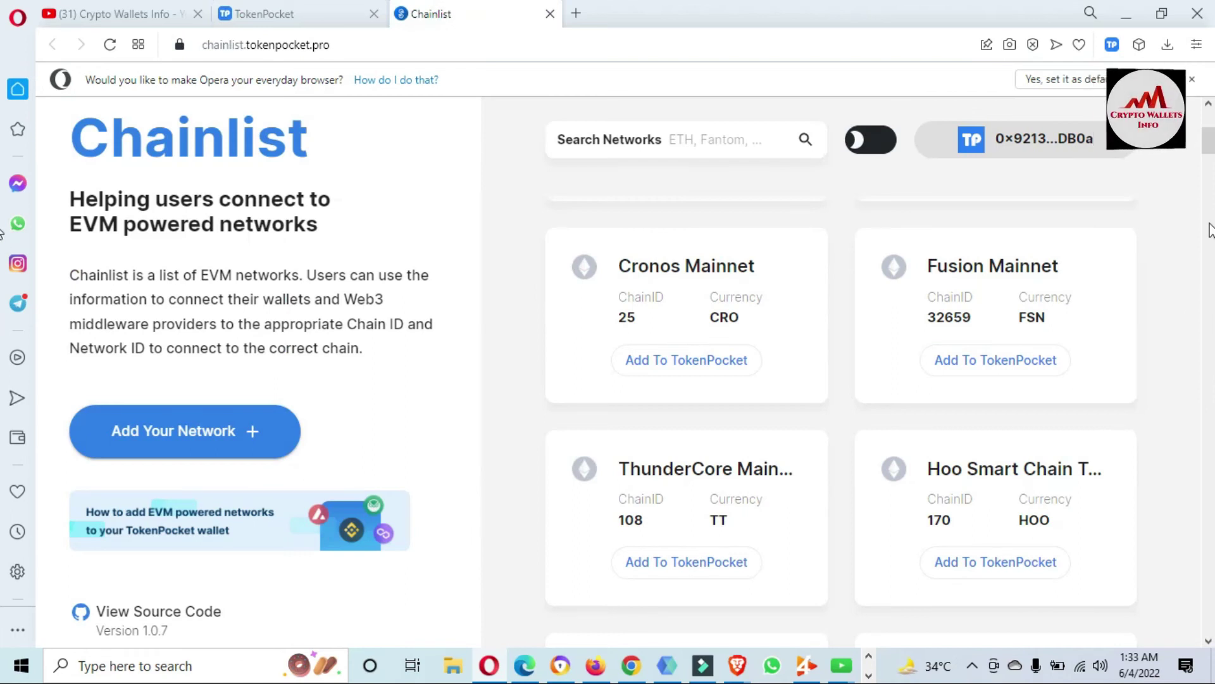
Review and approve Fusion Mainnet in TokenPocket, then make it the active network.
{"action": "left_click", "coordinate": [997, 367]}
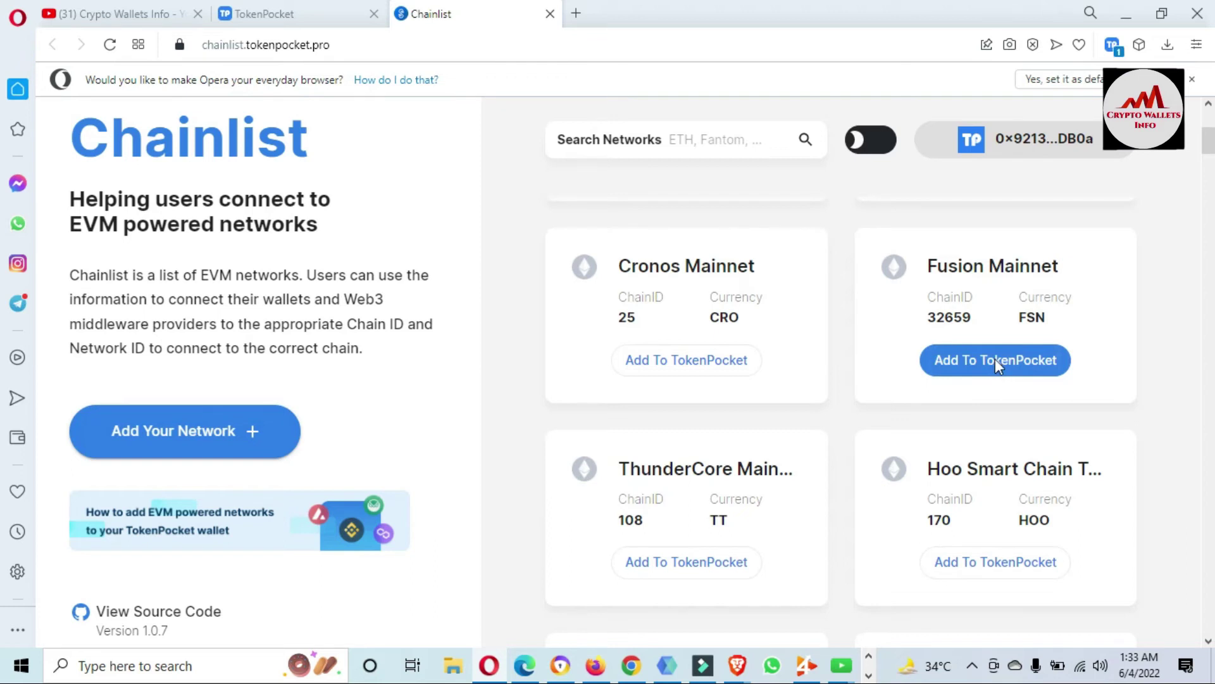
{"action": "left_click_drag", "start_coordinate": [980, 19], "coordinate": [667, 51]}
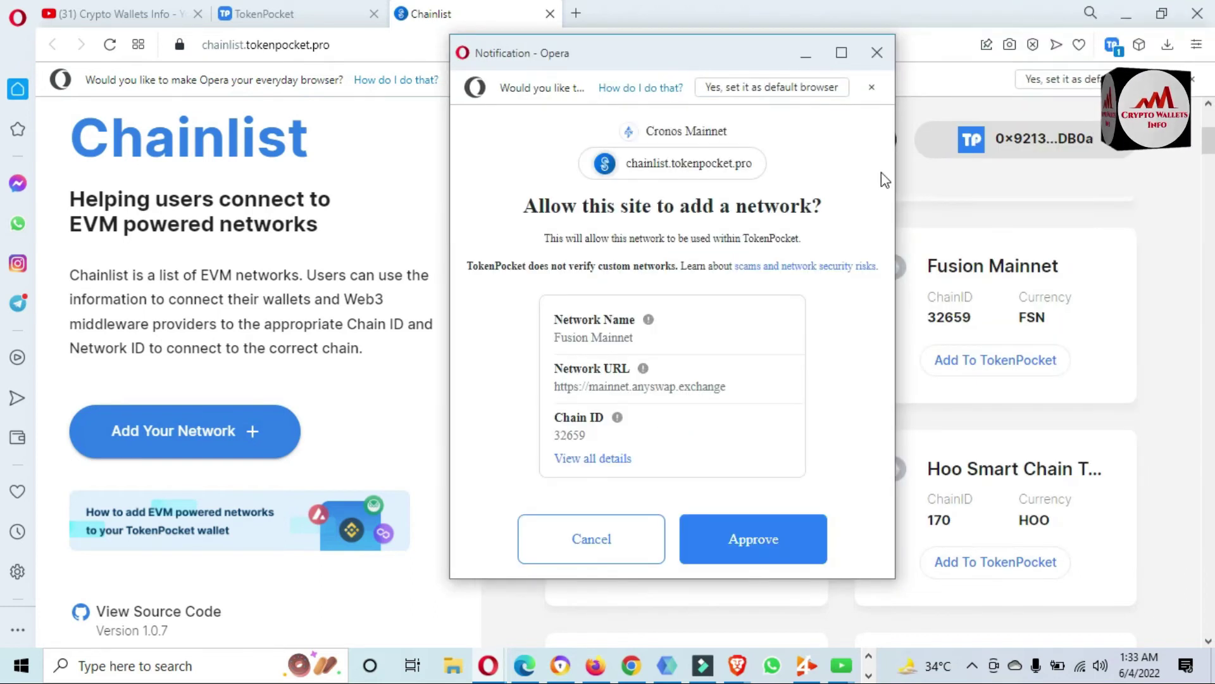
{"action": "left_click", "coordinate": [596, 460]}
{"action": "left_click_drag", "start_coordinate": [547, 228], "coordinate": [650, 372]}
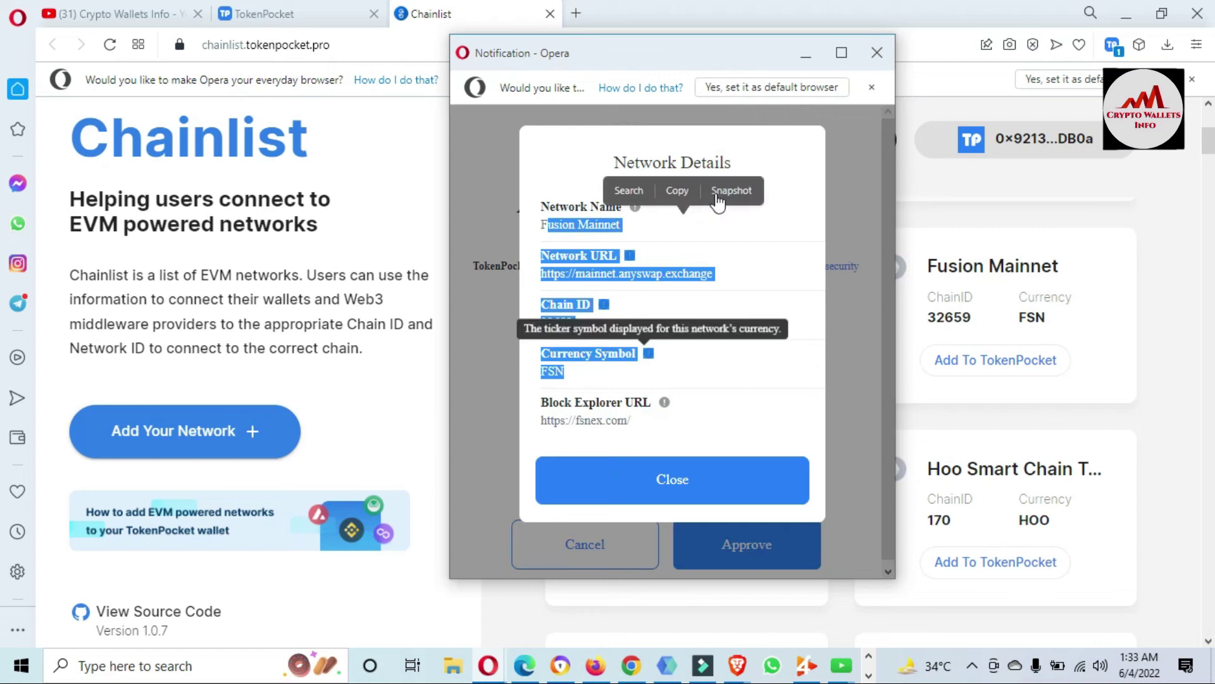
{"action": "left_click", "coordinate": [678, 488]}
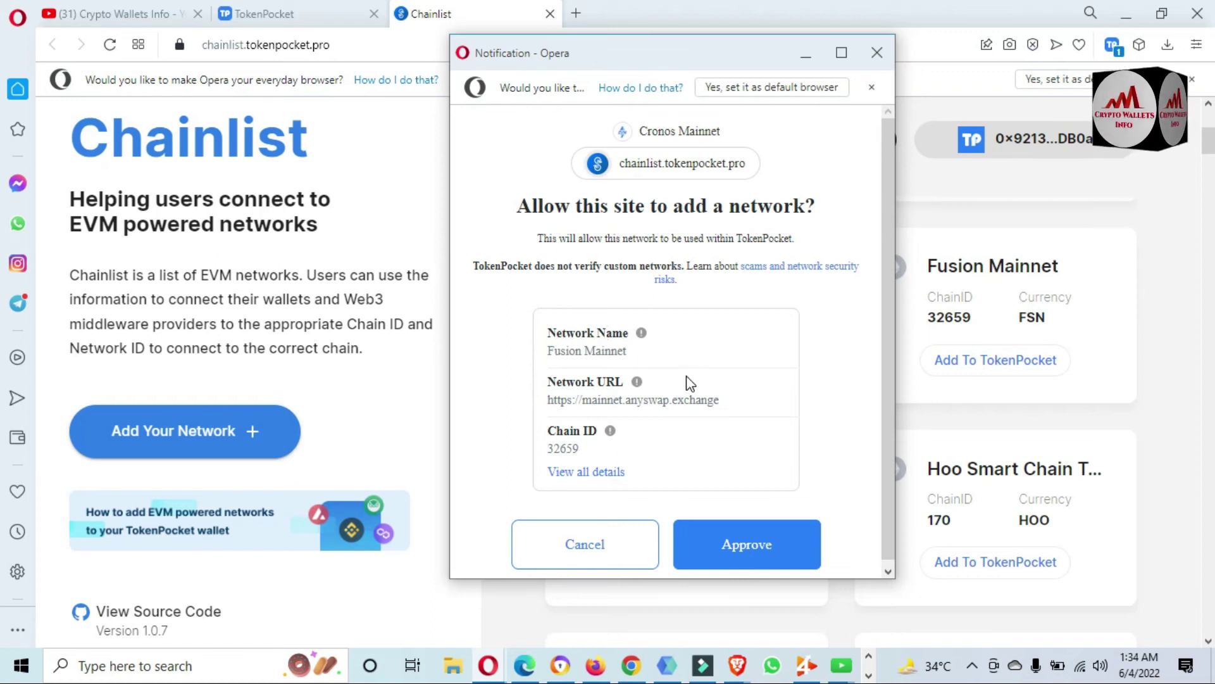
{"action": "left_click", "coordinate": [750, 556]}
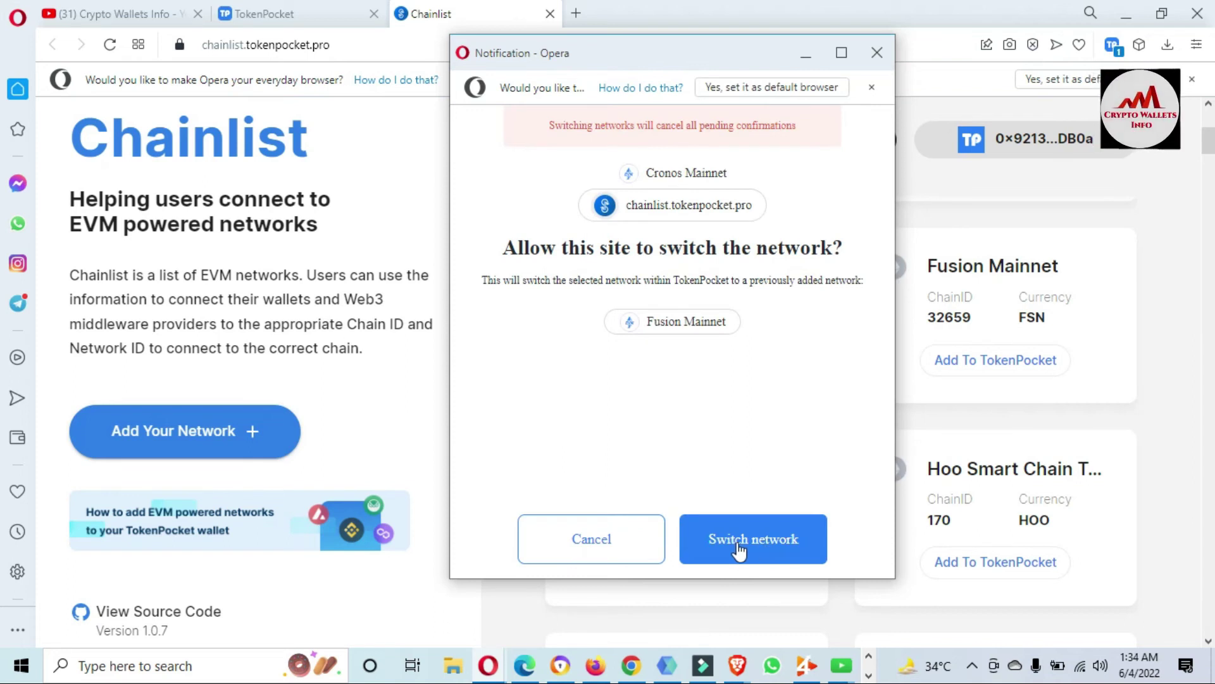
{"action": "left_click", "coordinate": [749, 548]}
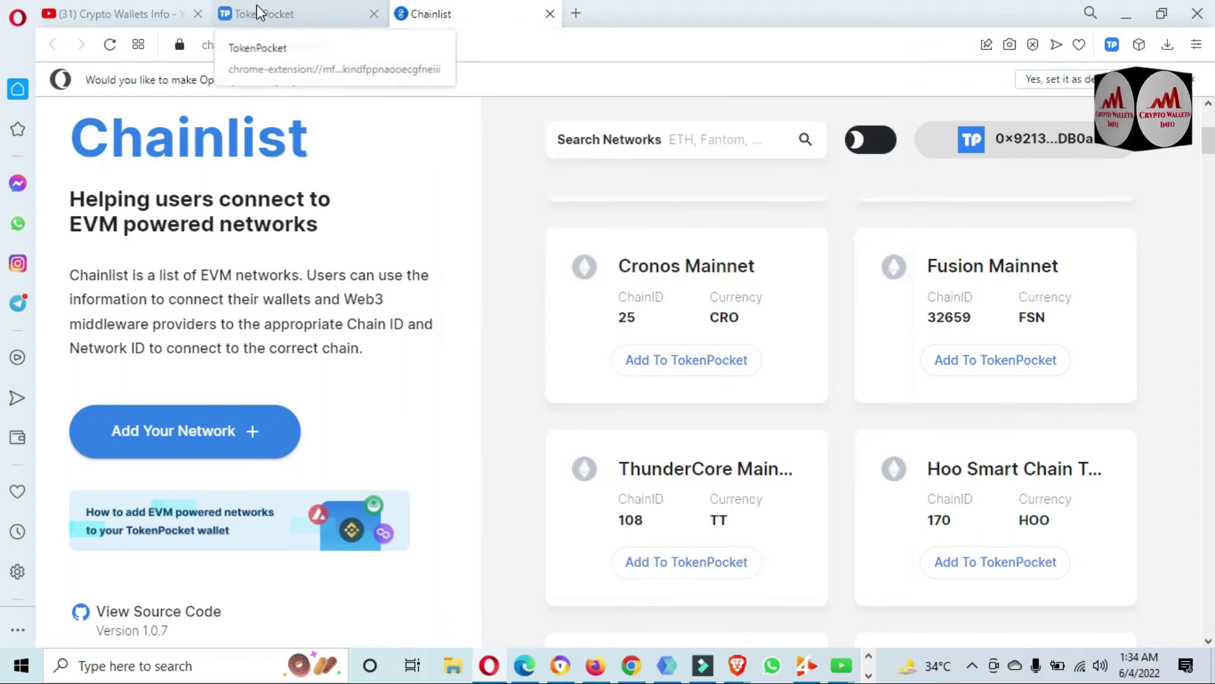
{"action": "left_click", "coordinate": [282, 19]}
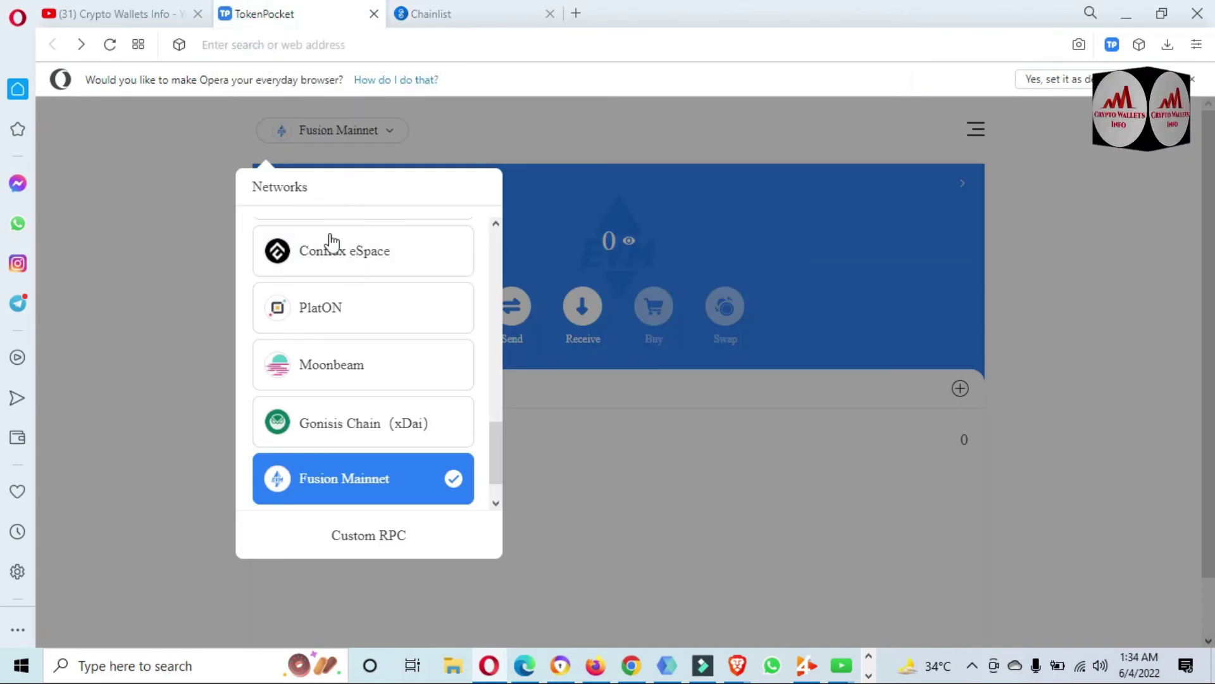
Confirm Fusion Mainnet and Cronos Mainnet appear in TokenPocket's networks list, then return to Chainlist.
{"action": "left_click", "coordinate": [238, 242]}
{"action": "left_click", "coordinate": [200, 245]}
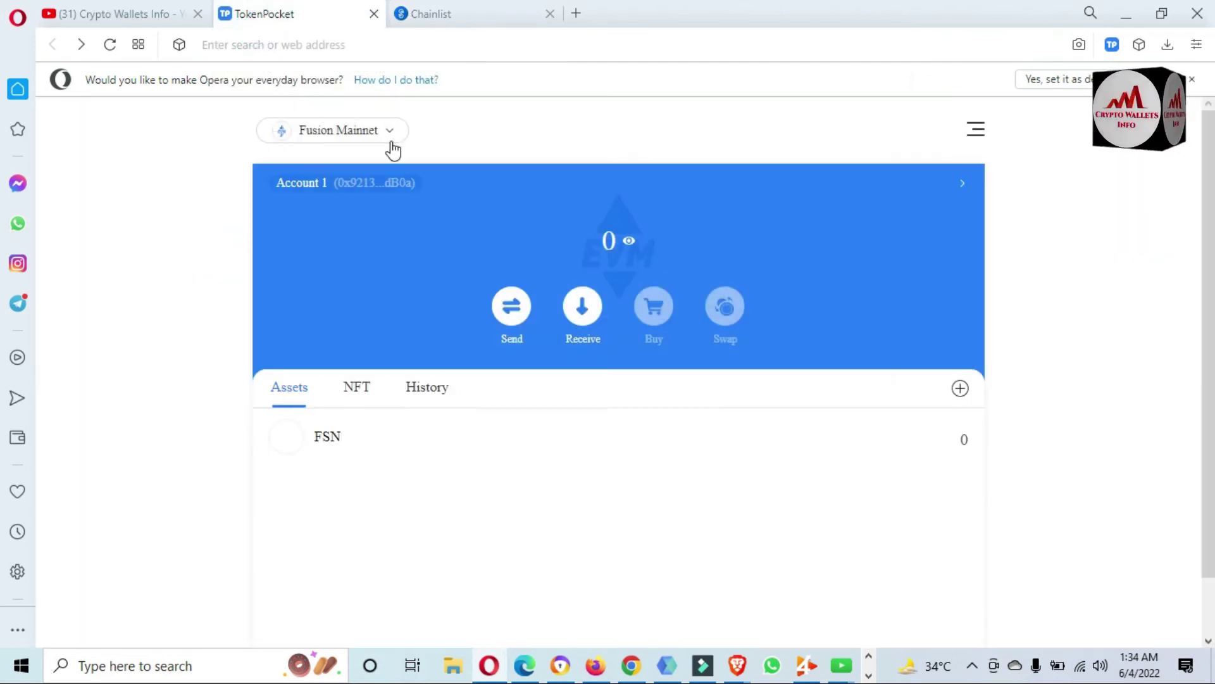
{"action": "left_click", "coordinate": [396, 137]}
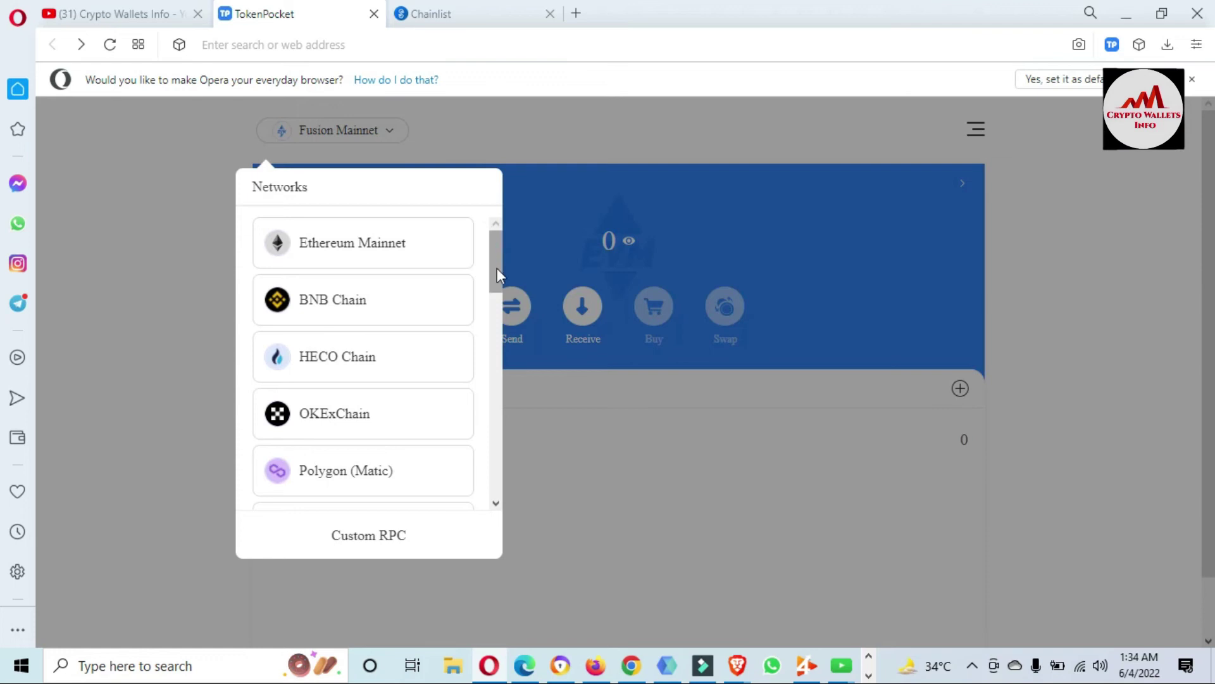
{"action": "left_click_drag", "start_coordinate": [492, 252], "coordinate": [495, 488]}
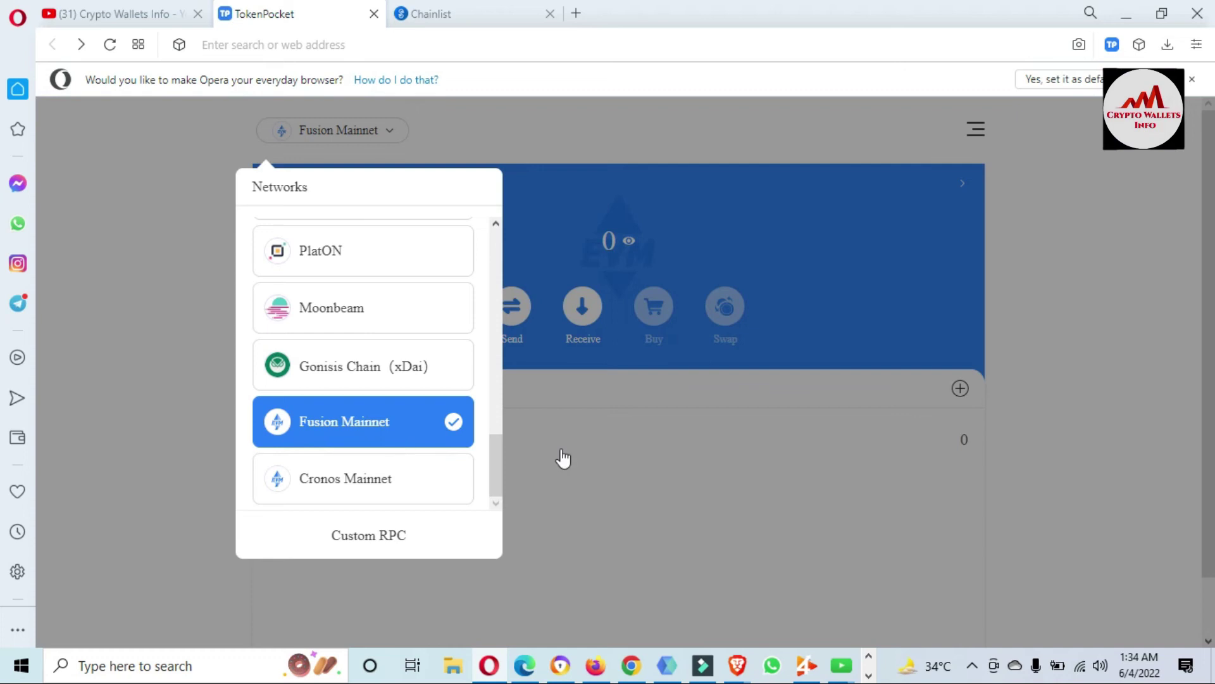
{"action": "left_click", "coordinate": [658, 494]}
{"action": "left_click", "coordinate": [473, 13]}
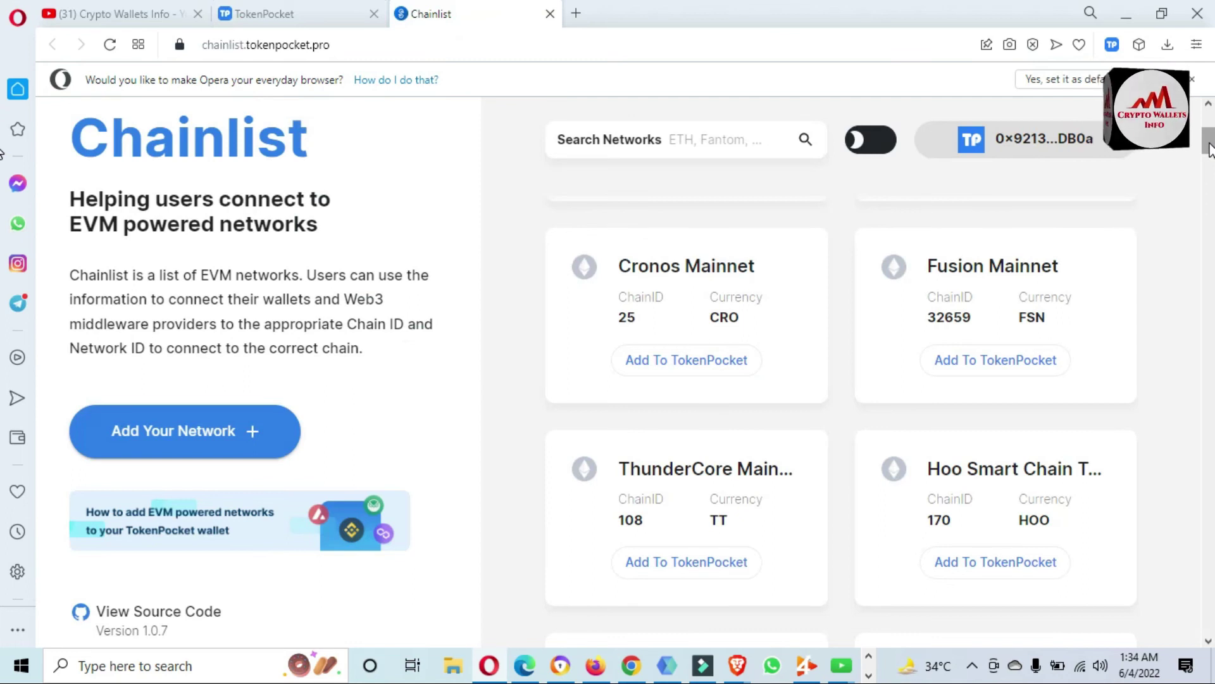
Scroll Chainlist down to the Moonriver card (Chain ID 1285, MOVR) and request adding it to TokenPocket.
{"action": "left_click_drag", "start_coordinate": [1209, 148], "coordinate": [1211, 173]}
{"action": "scroll", "coordinate": [1210, 172], "scroll_direction": "up", "scroll_amount": 2}
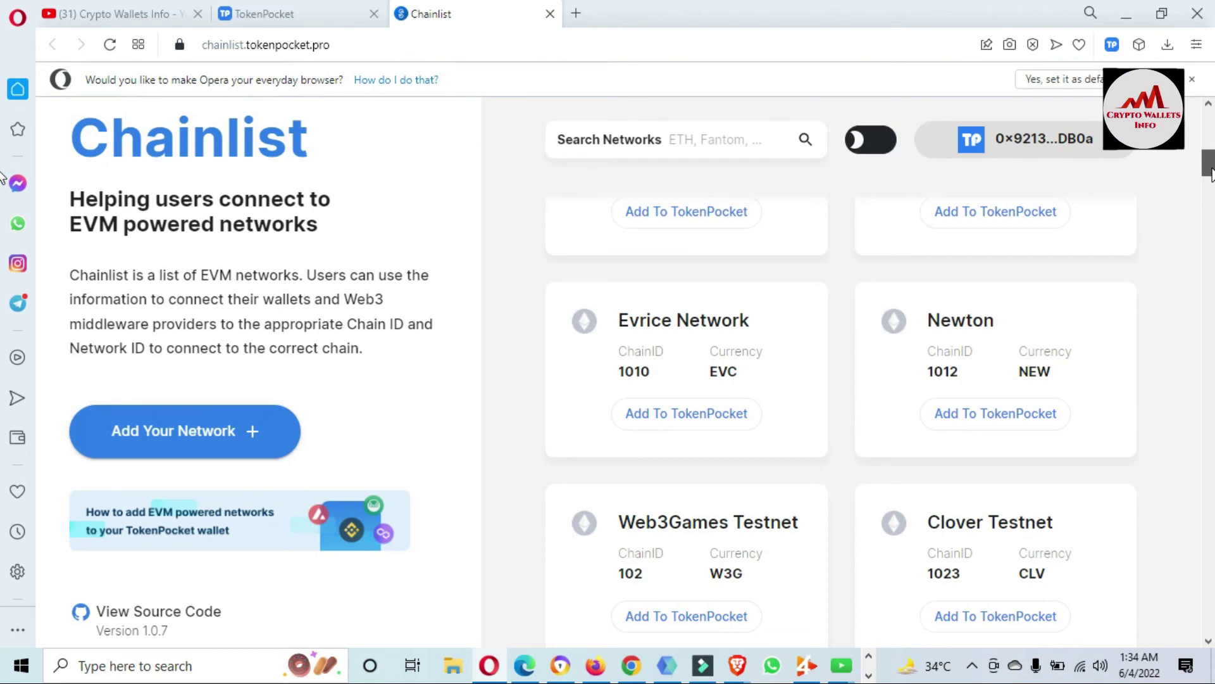
{"action": "left_click_drag", "start_coordinate": [1210, 172], "coordinate": [1210, 183]}
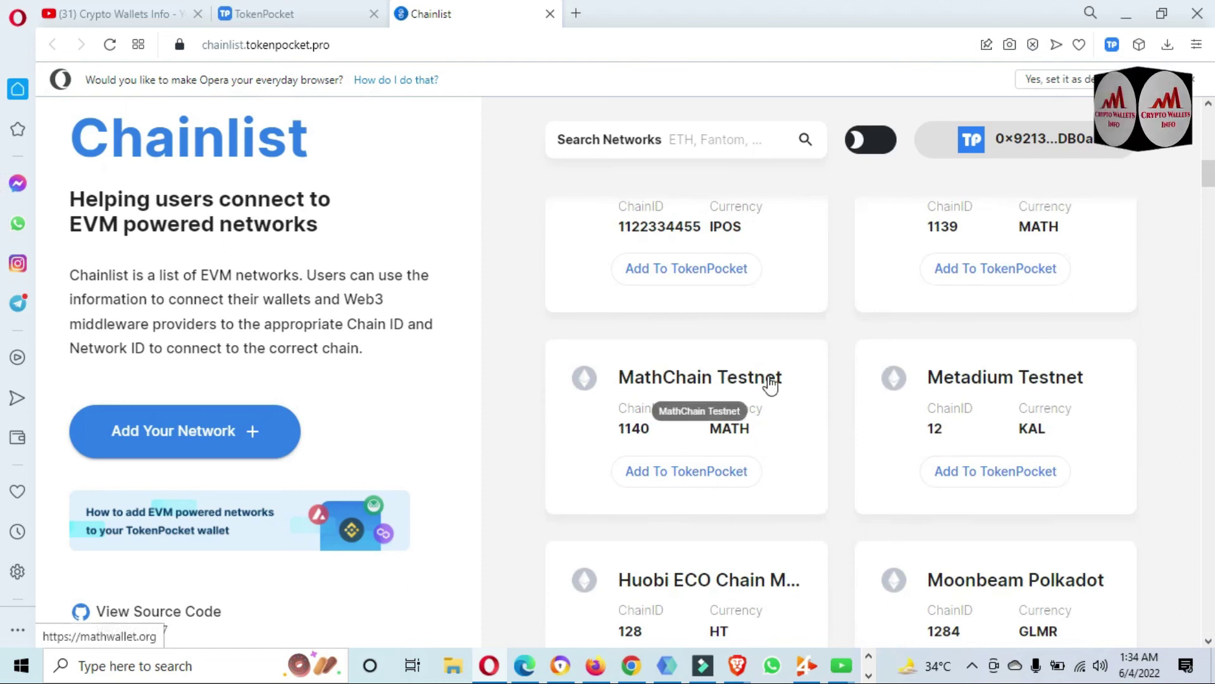
{"action": "left_click_drag", "start_coordinate": [1209, 177], "coordinate": [1210, 183]}
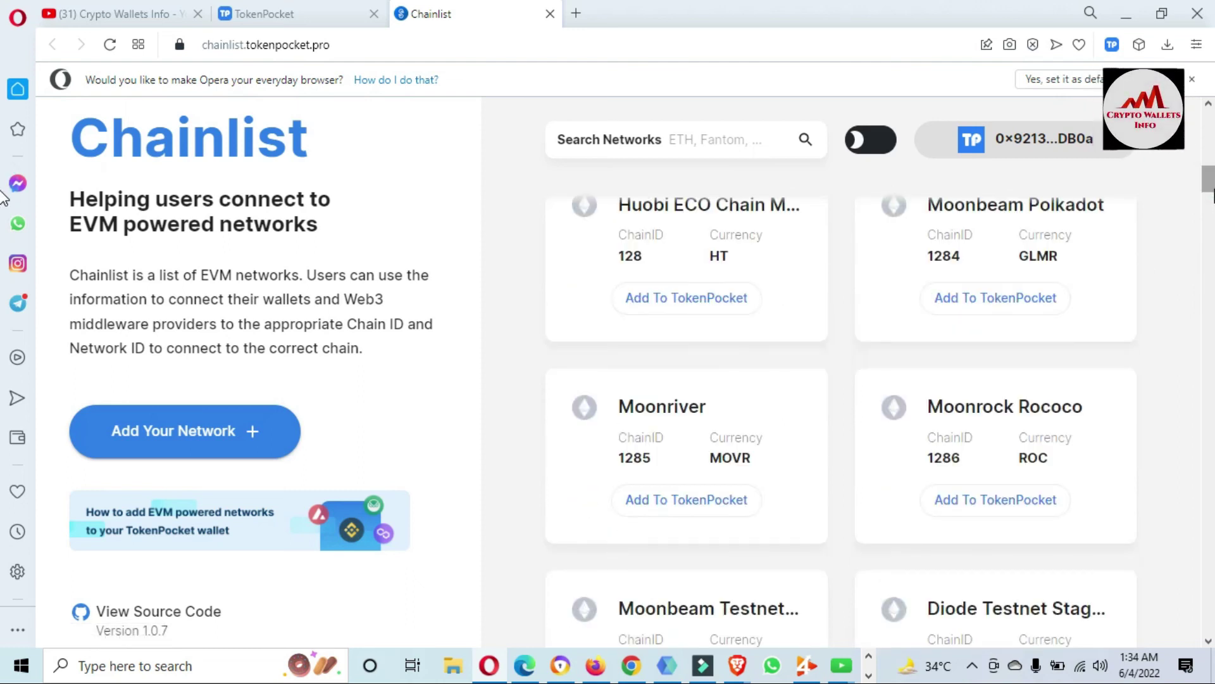
{"action": "left_click", "coordinate": [684, 509]}
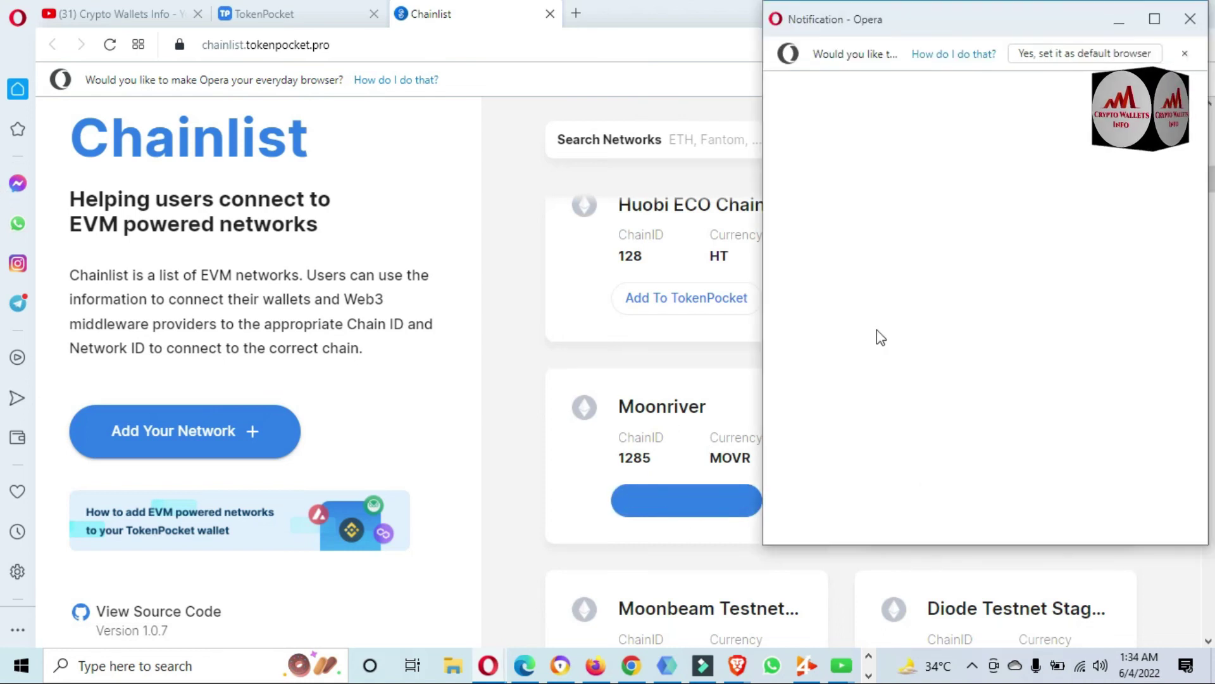
Approve adding Moonriver in the wallet popup and switch the wallet to Moonriver.
{"action": "left_click_drag", "start_coordinate": [1008, 29], "coordinate": [709, 56]}
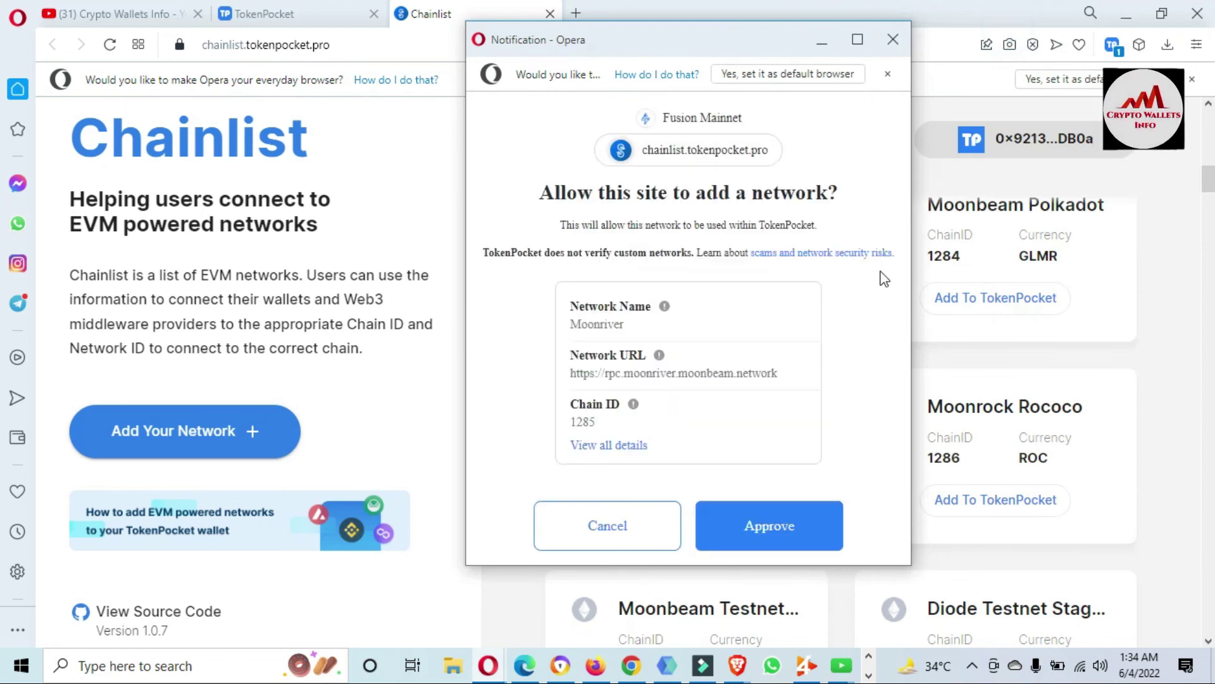
{"action": "left_click_drag", "start_coordinate": [904, 346], "coordinate": [901, 457]}
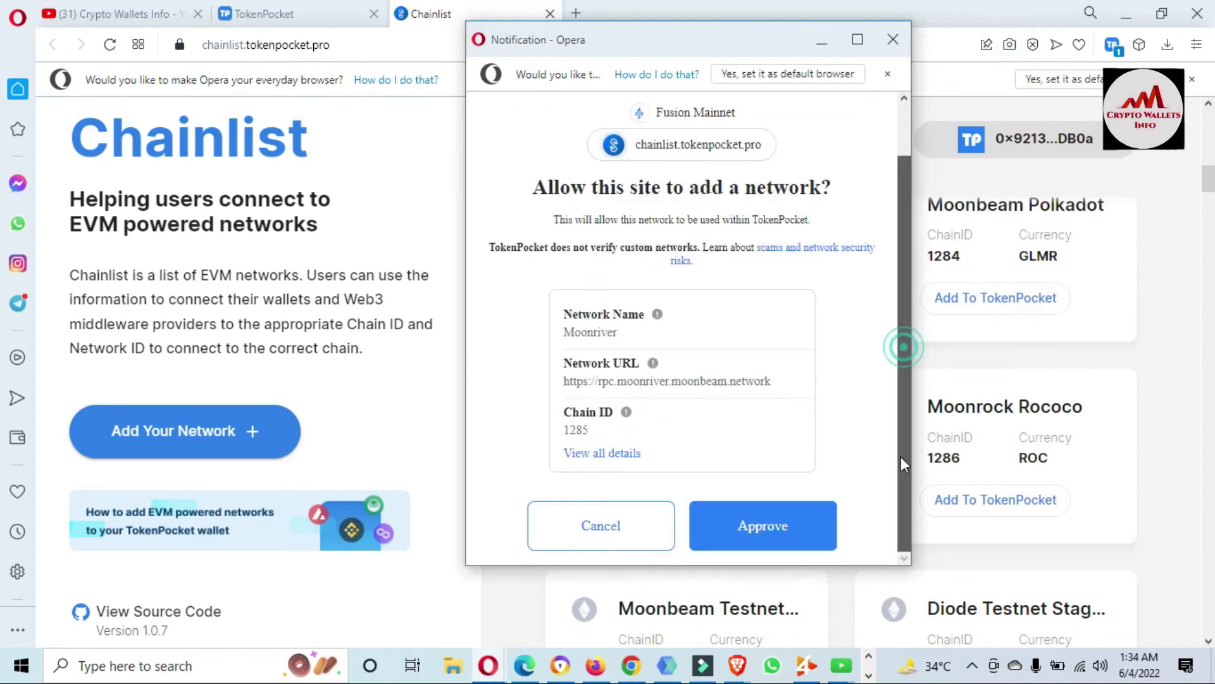
{"action": "left_click", "coordinate": [765, 526]}
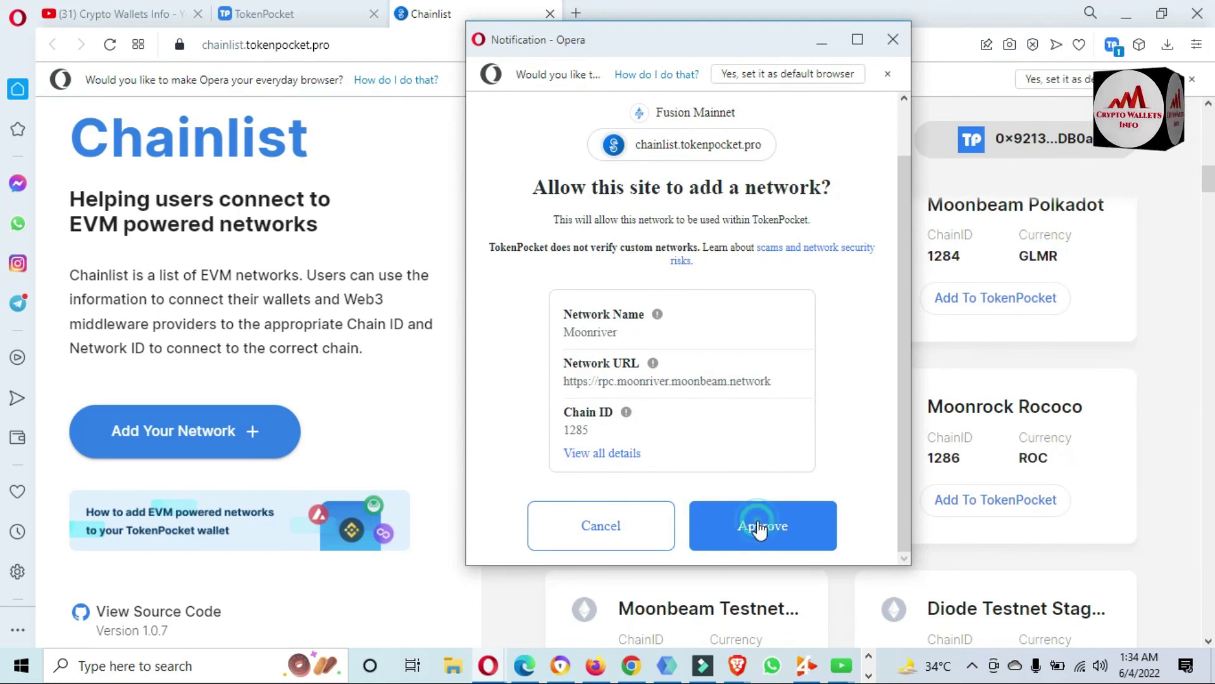
{"action": "left_click", "coordinate": [754, 528]}
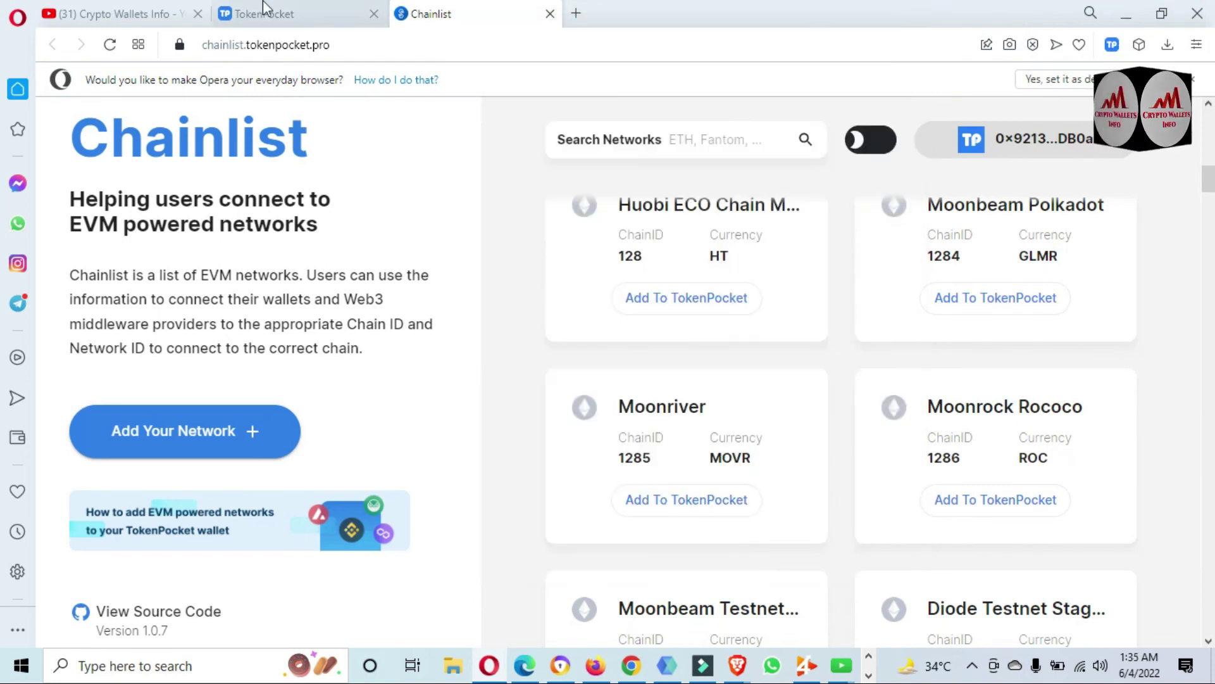
Check that Moonriver is listed alongside Fusion Mainnet and Cronos Mainnet in TokenPocket's networks list.
{"action": "left_click", "coordinate": [259, 14]}
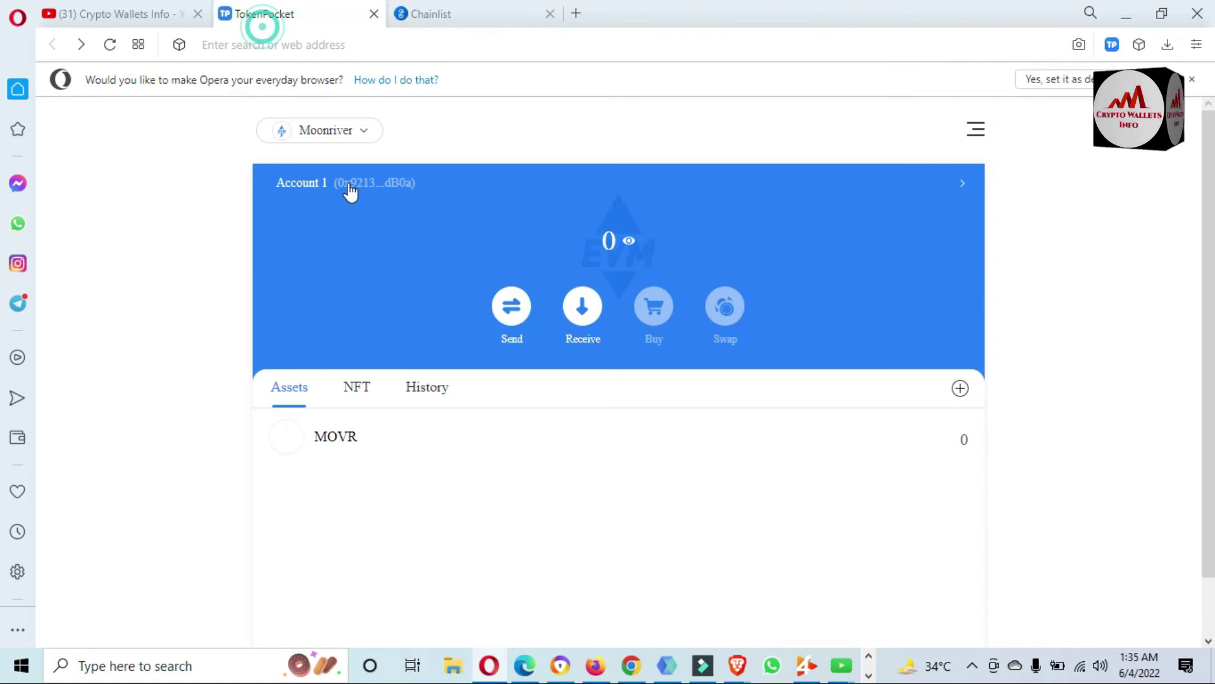
{"action": "left_click", "coordinate": [366, 131]}
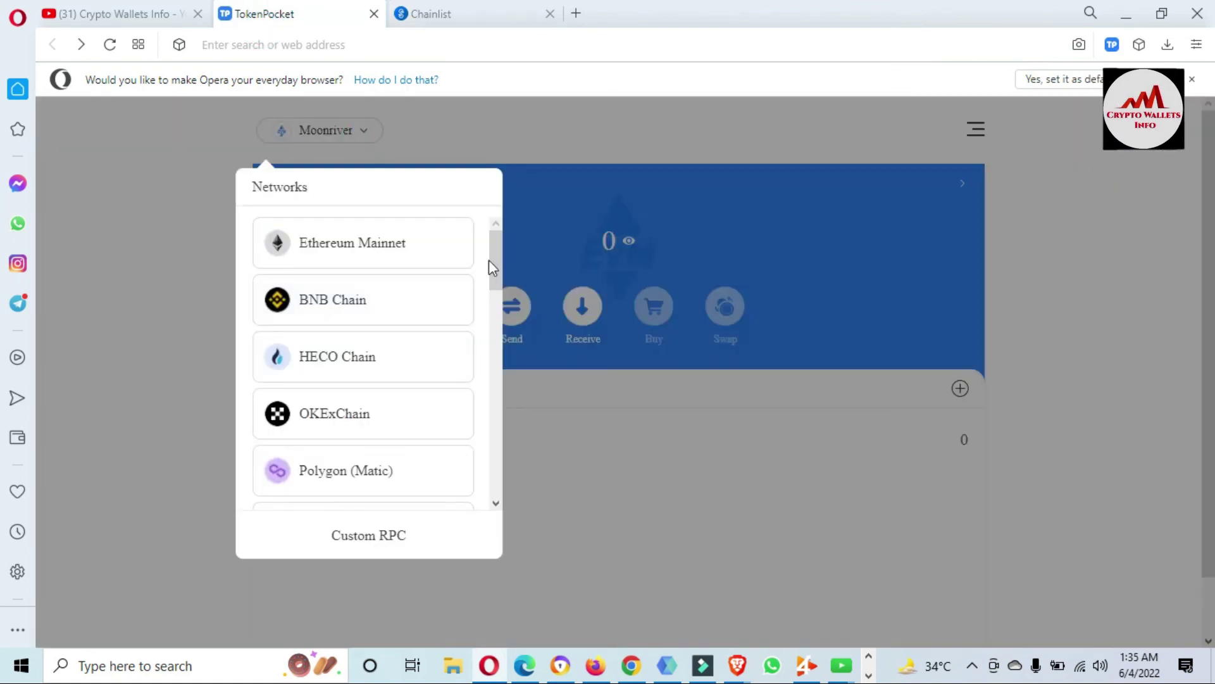
{"action": "left_click_drag", "start_coordinate": [491, 267], "coordinate": [492, 475]}
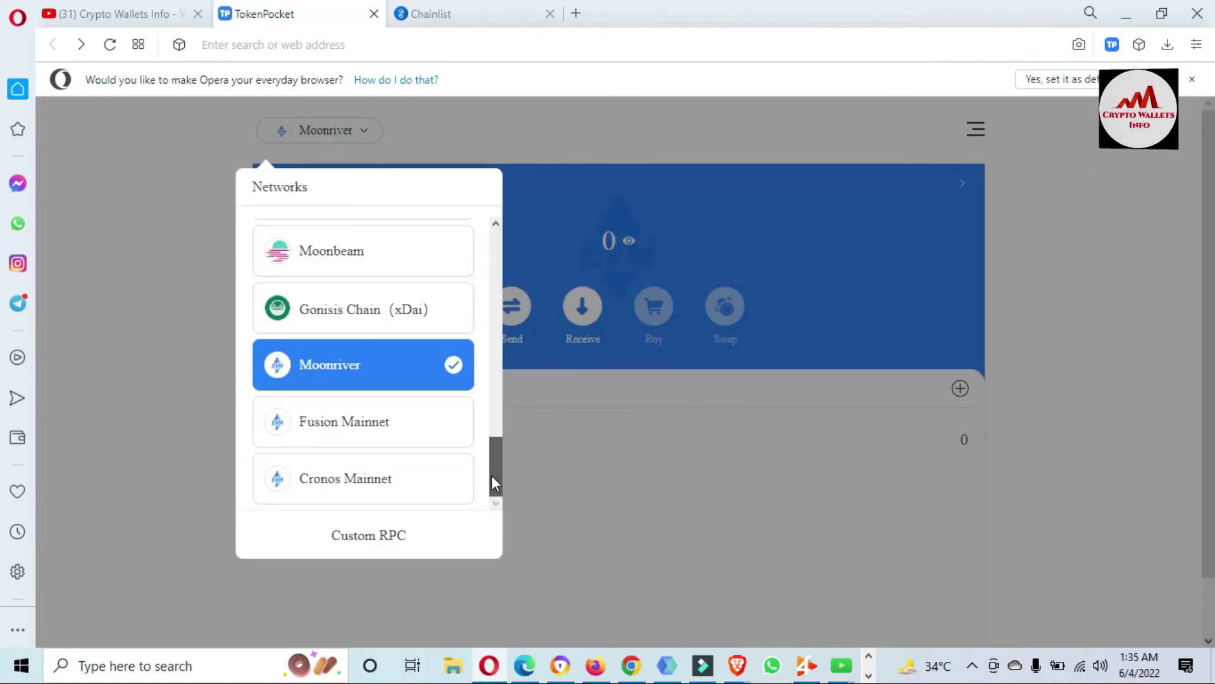